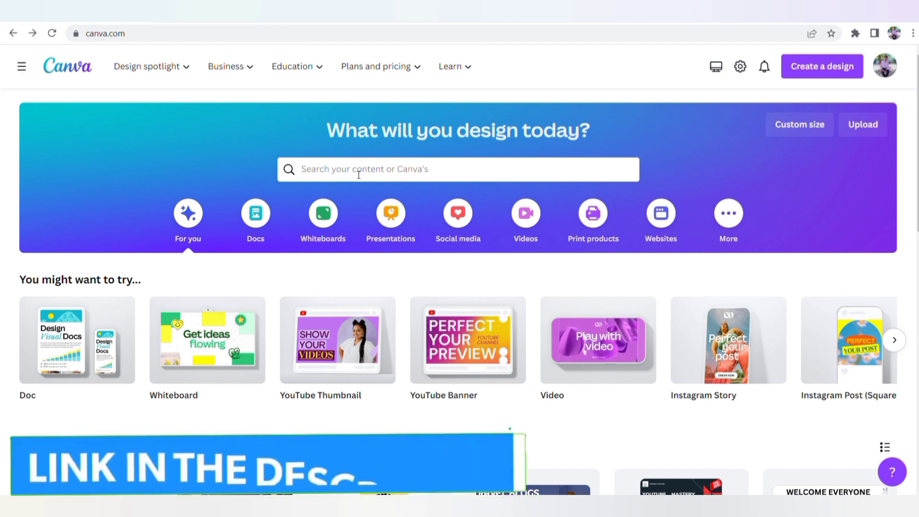
- Create a new custom-size design measuring 100 × 100 px, with the unit switched to mm after entering the size
{"action": "left_click", "coordinate": [817, 126]}
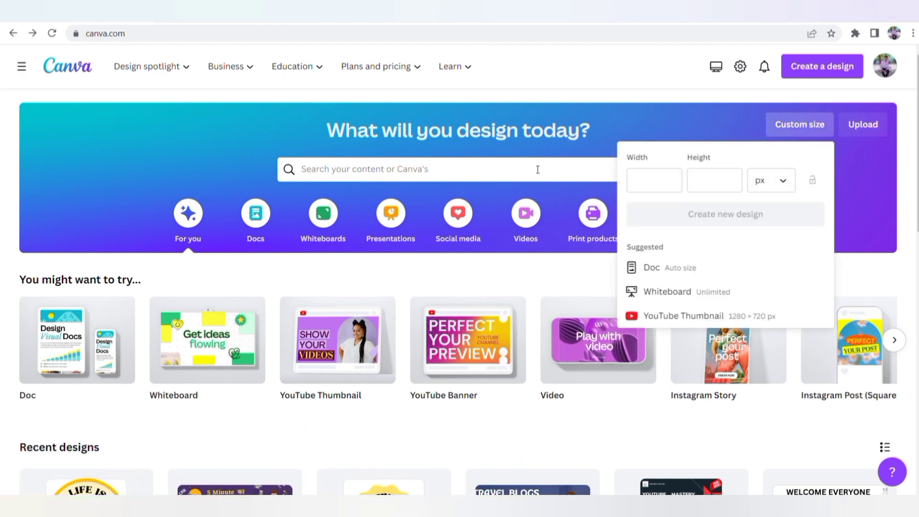
{"action": "left_click", "coordinate": [652, 192]}
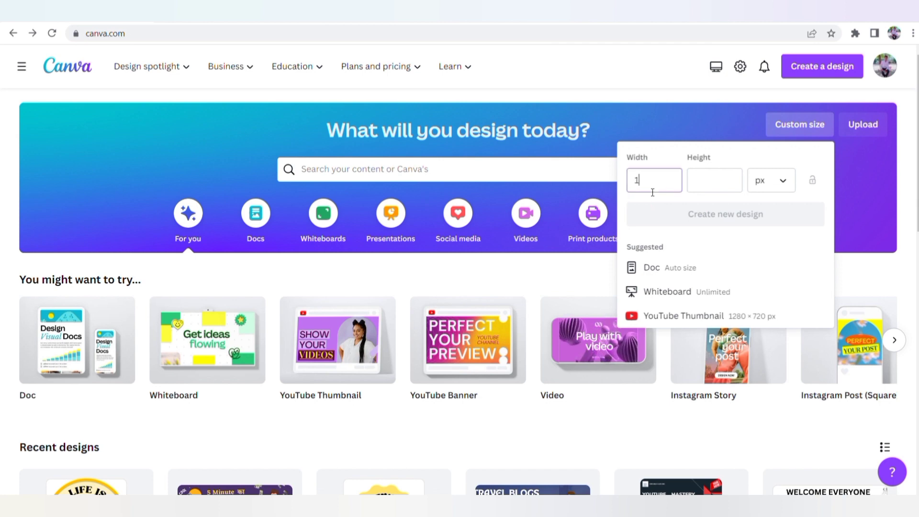
{"action": "left_click", "coordinate": [702, 184]}
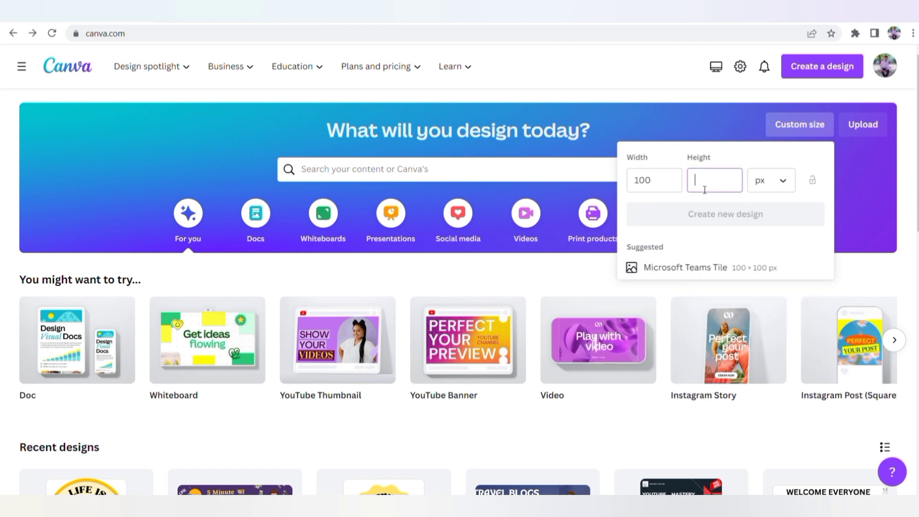
{"action": "type", "text": "100"}
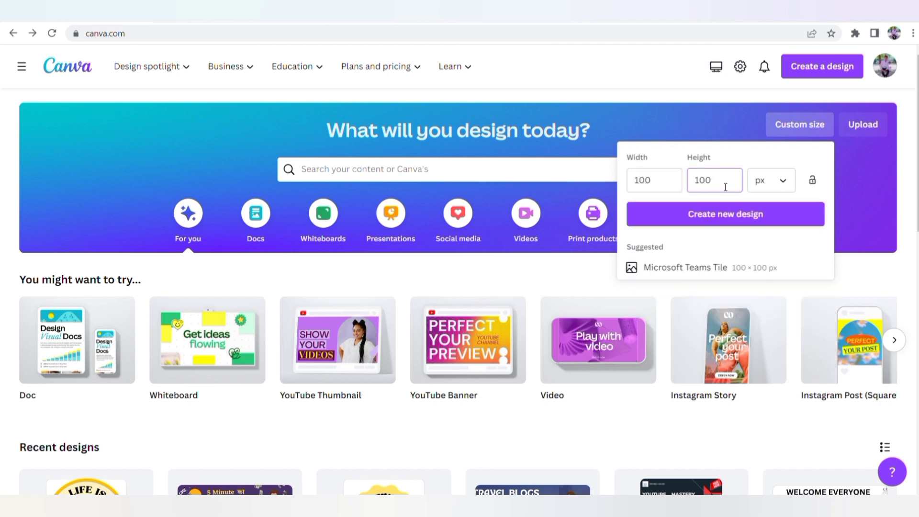
{"action": "left_click", "coordinate": [776, 187]}
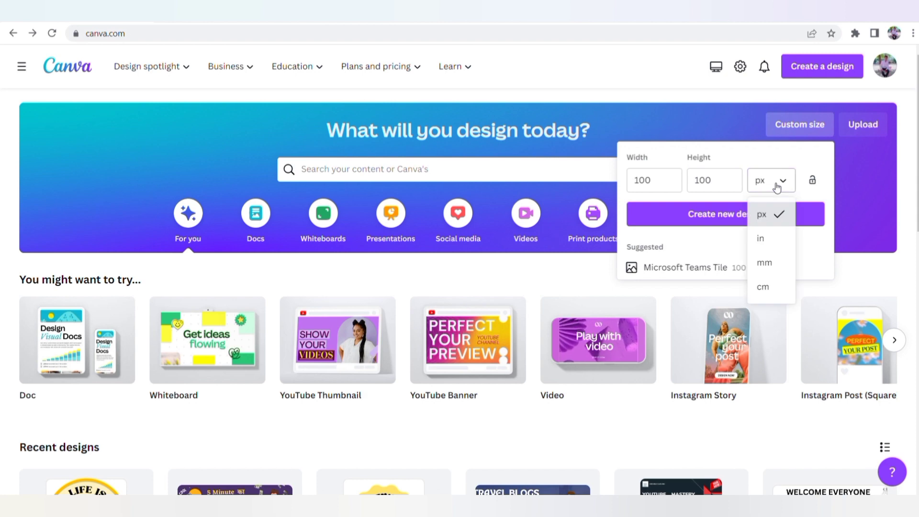
{"action": "left_click", "coordinate": [763, 262]}
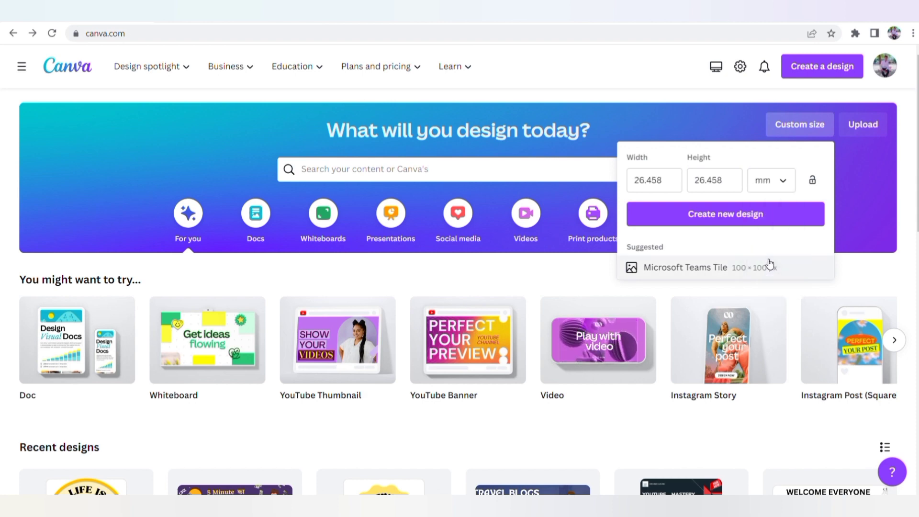
{"action": "left_click", "coordinate": [727, 213]}
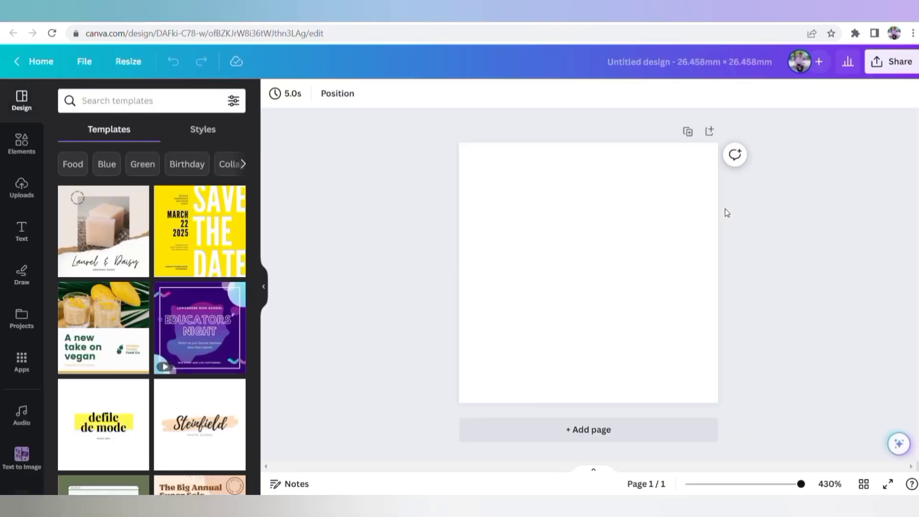
- Search the templates for "cool" and apply the World Smile Day smiley template to the page
{"action": "left_click", "coordinate": [162, 101]}
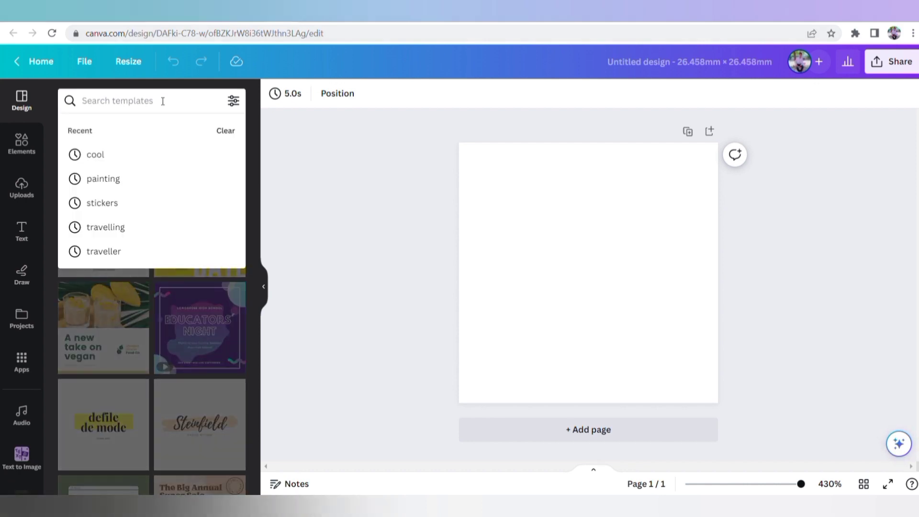
{"action": "left_click", "coordinate": [134, 149]}
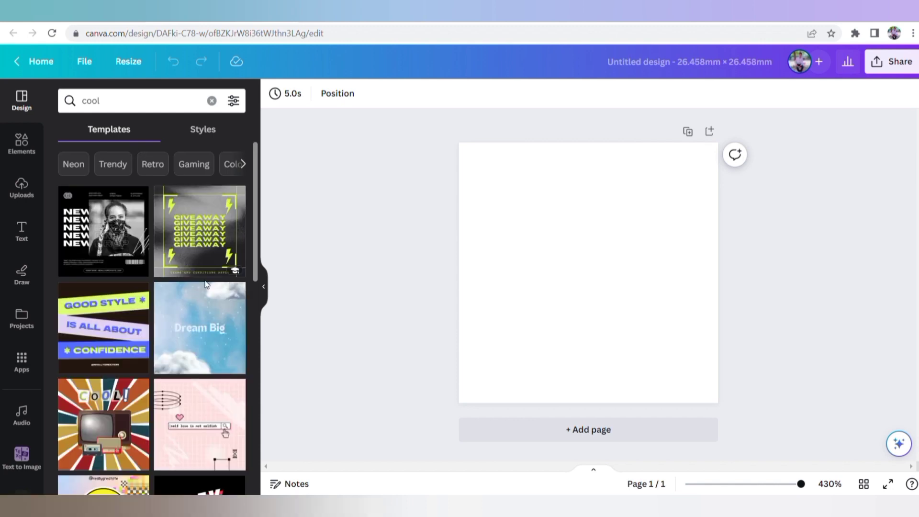
{"action": "scroll", "coordinate": [209, 286], "scroll_direction": "down", "scroll_amount": 4}
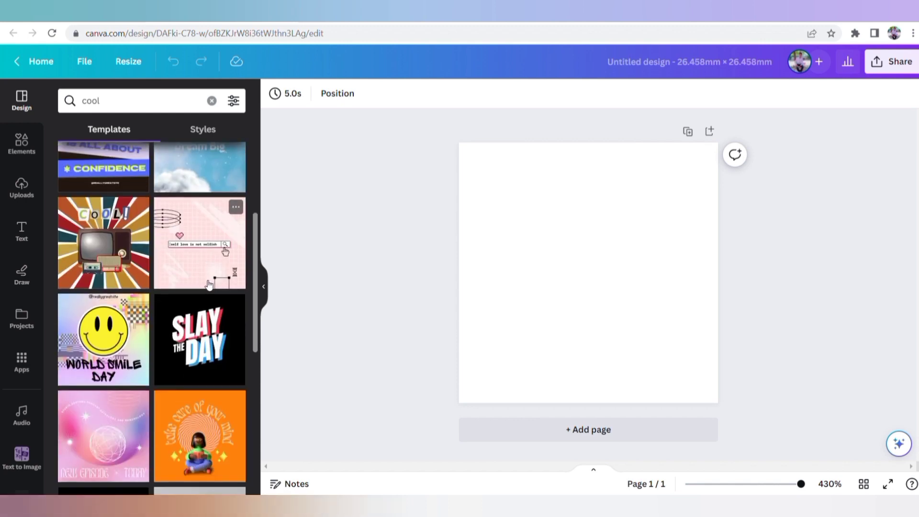
{"action": "left_click", "coordinate": [122, 323]}
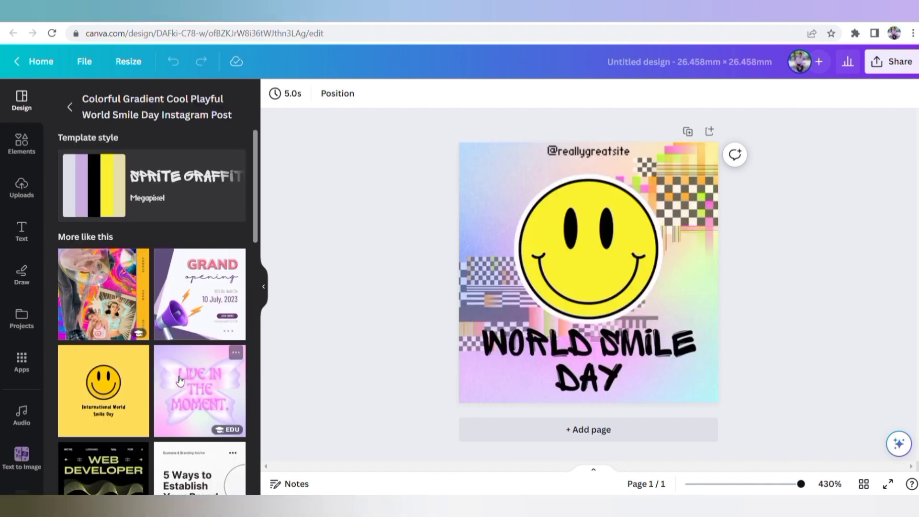
- Browse further through the "cool" templates and replace the page with the black and pink "You Bet I Did" design
{"action": "scroll", "coordinate": [168, 332], "scroll_direction": "down", "scroll_amount": 6}
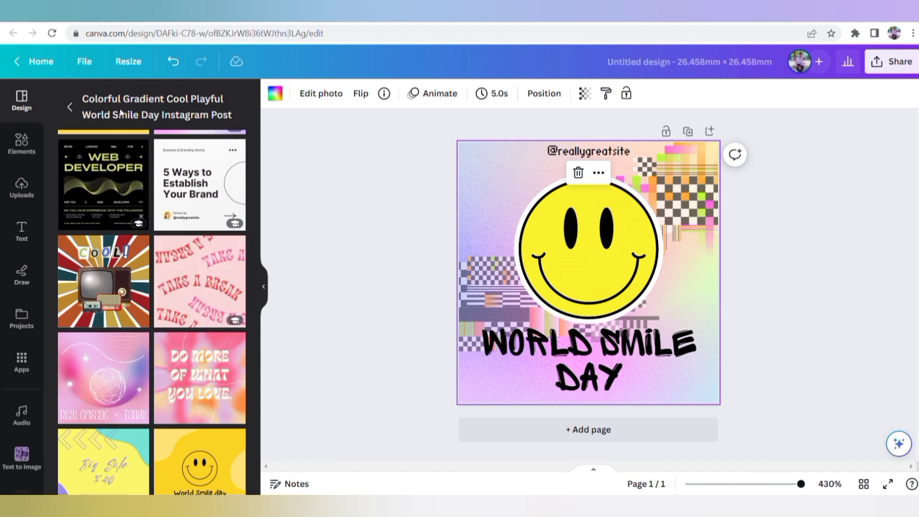
{"action": "left_click", "coordinate": [70, 110]}
{"action": "scroll", "coordinate": [190, 291], "scroll_direction": "down", "scroll_amount": 5}
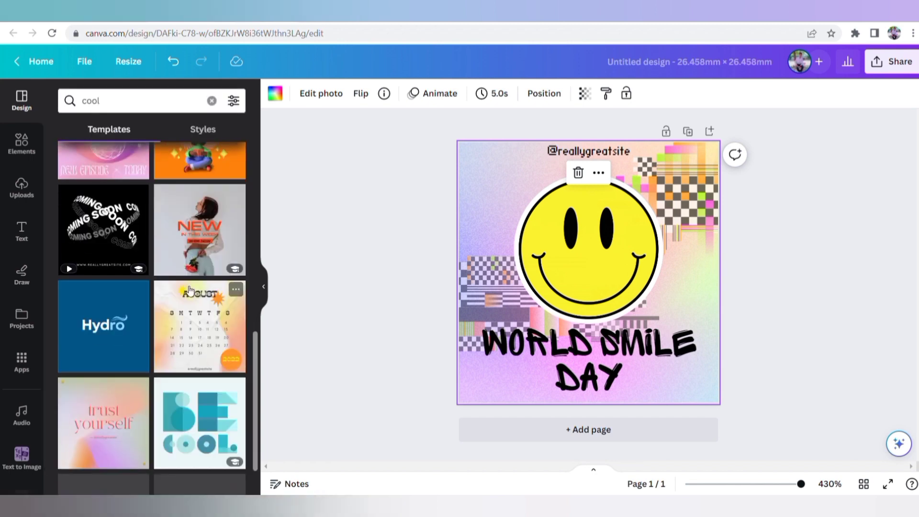
{"action": "scroll", "coordinate": [190, 290], "scroll_direction": "down", "scroll_amount": 5}
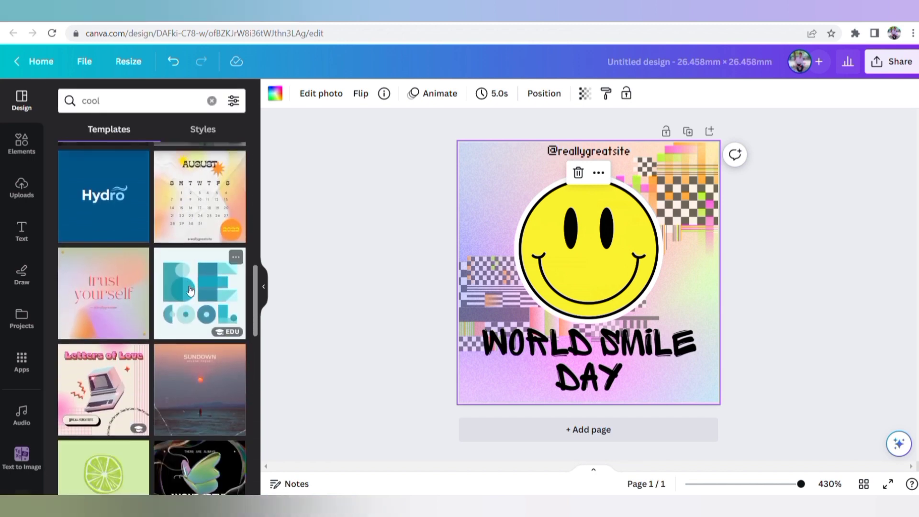
{"action": "scroll", "coordinate": [190, 291], "scroll_direction": "down", "scroll_amount": 6}
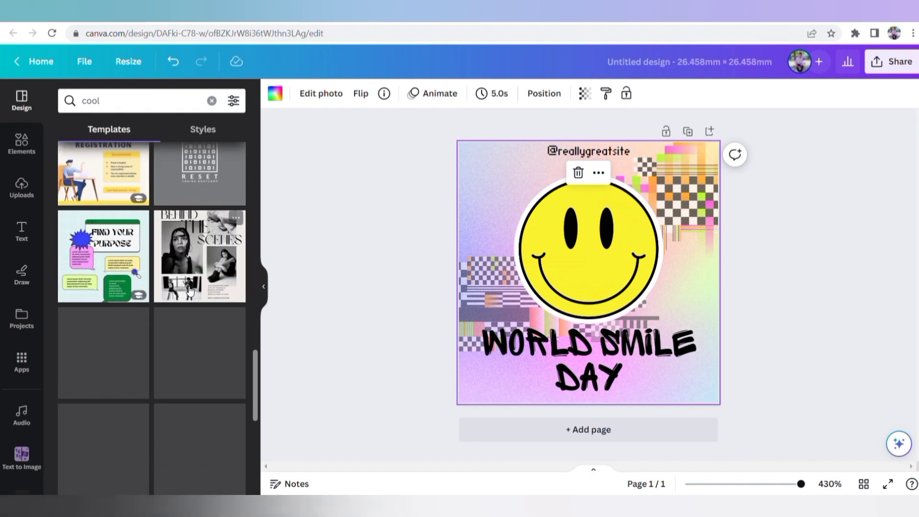
{"action": "scroll", "coordinate": [190, 291], "scroll_direction": "down", "scroll_amount": 5}
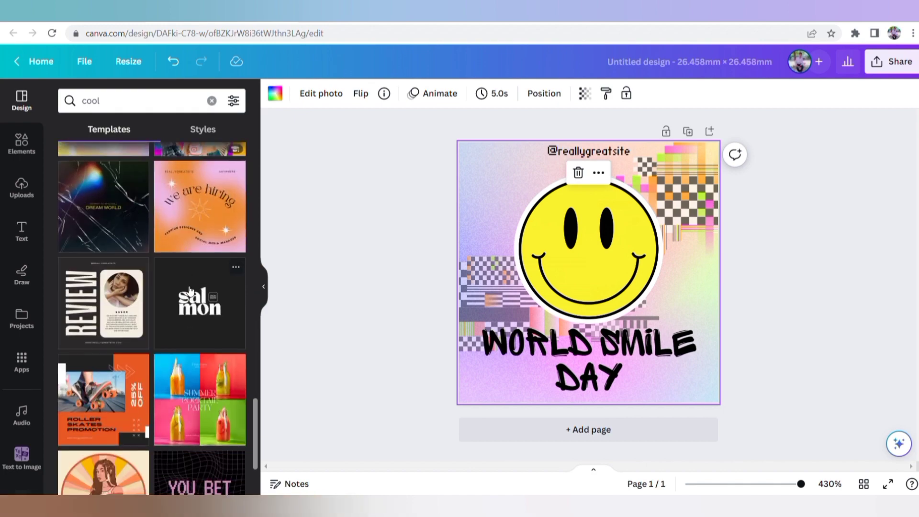
{"action": "scroll", "coordinate": [190, 289], "scroll_direction": "down", "scroll_amount": 3}
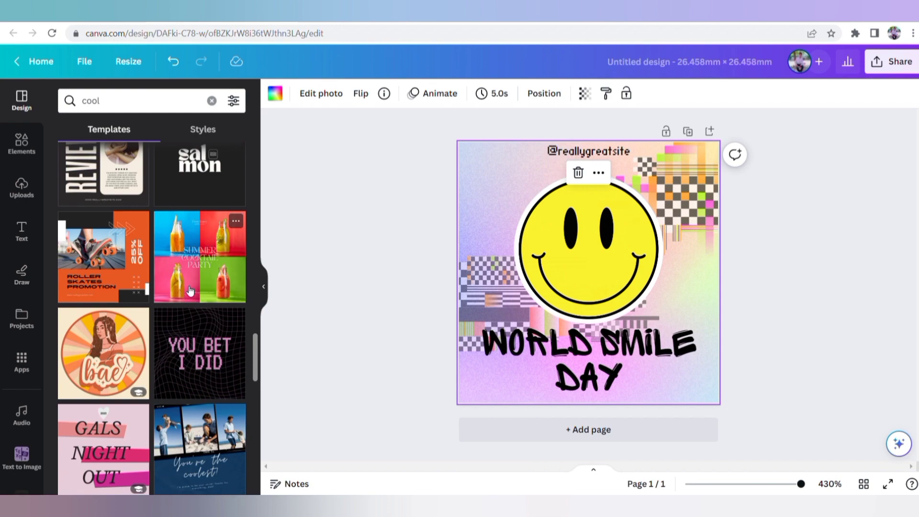
{"action": "scroll", "coordinate": [190, 289], "scroll_direction": "down", "scroll_amount": 5}
{"action": "scroll", "coordinate": [190, 290], "scroll_direction": "up", "scroll_amount": 3}
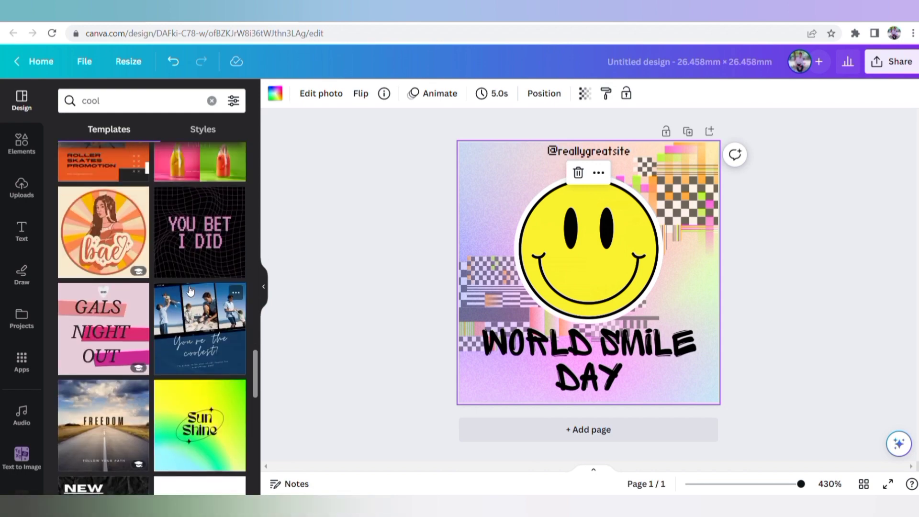
{"action": "left_click", "coordinate": [190, 247]}
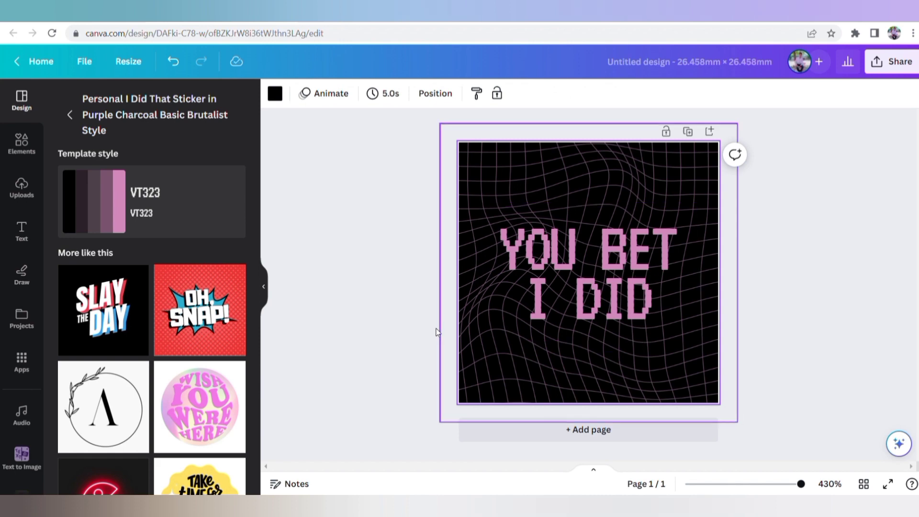
- Try the "Oh, Snap!", "Slay the Day" and "Freedom" road templates on the page one after another
{"action": "left_click", "coordinate": [214, 338]}
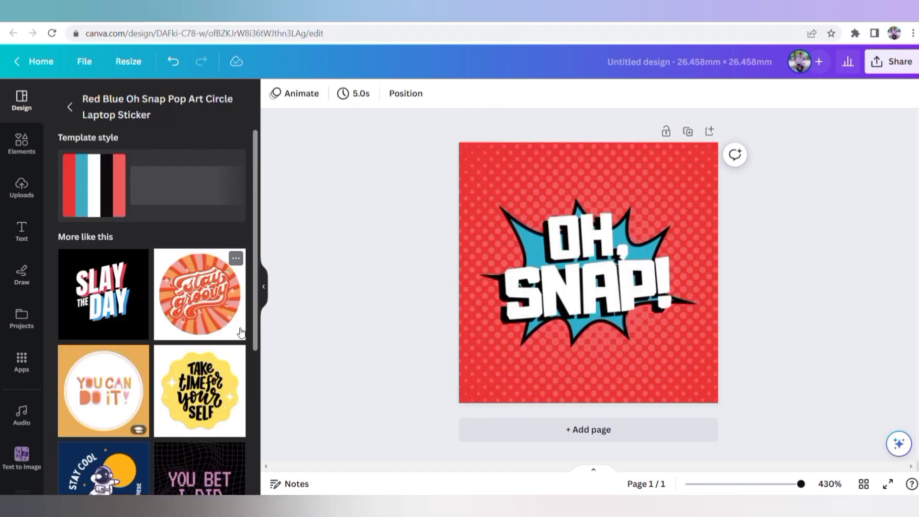
{"action": "left_click", "coordinate": [99, 289]}
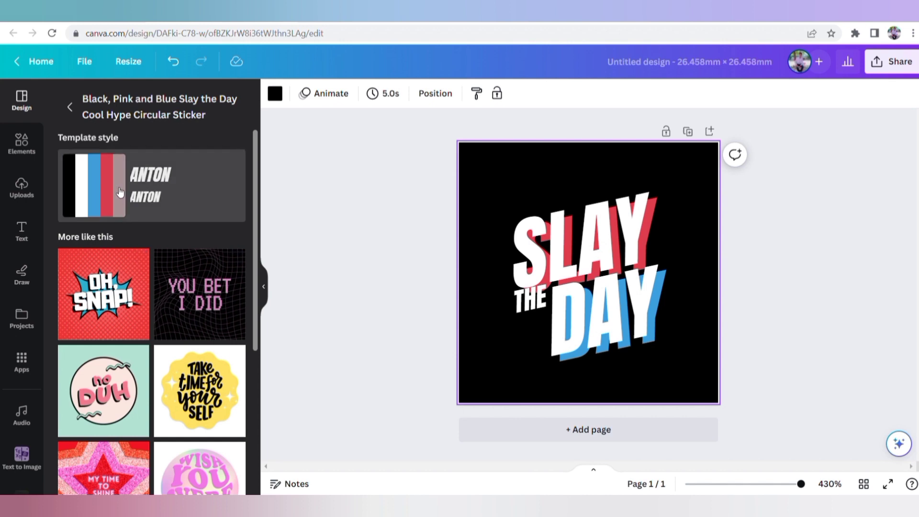
{"action": "left_click", "coordinate": [75, 115]}
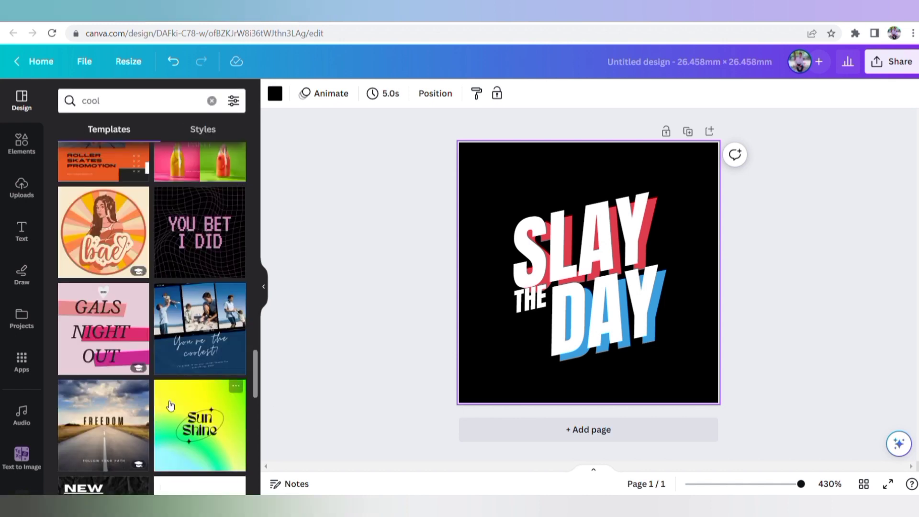
{"action": "left_click", "coordinate": [106, 451]}
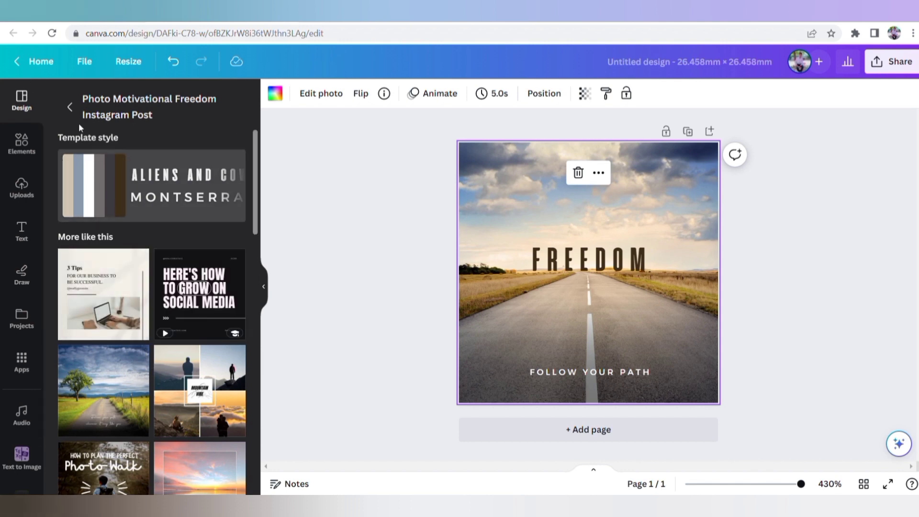
- Return to the "cool" template results and apply the teal "Be Cool" template to the page
{"action": "left_click", "coordinate": [70, 107]}
{"action": "scroll", "coordinate": [128, 327], "scroll_direction": "up", "scroll_amount": 8}
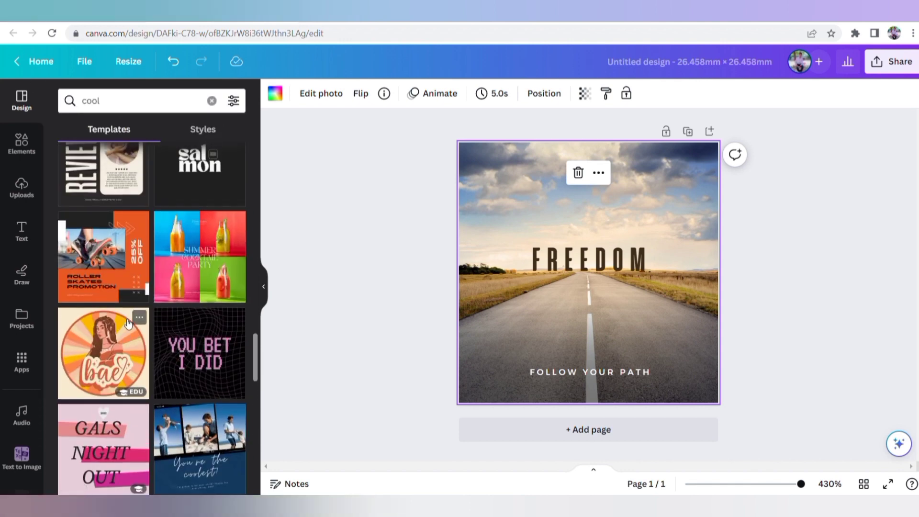
{"action": "scroll", "coordinate": [165, 318], "scroll_direction": "up", "scroll_amount": 4}
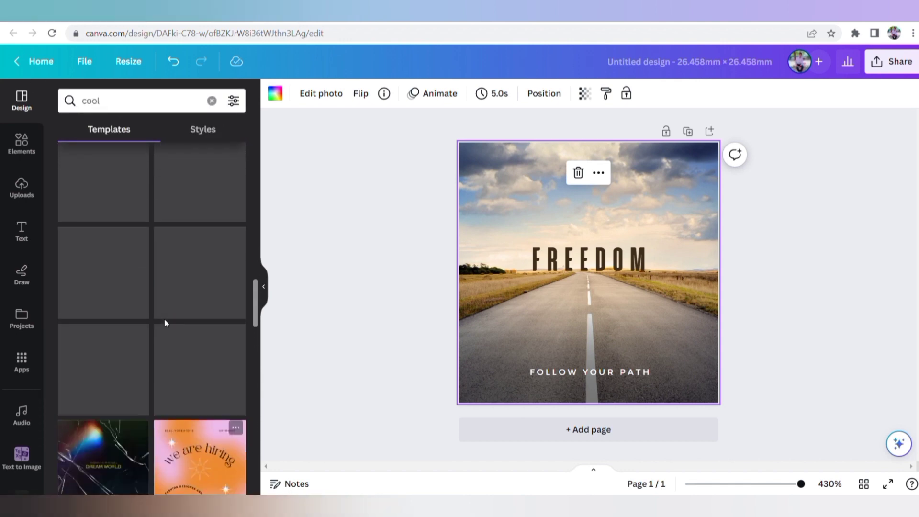
{"action": "scroll", "coordinate": [170, 322], "scroll_direction": "up", "scroll_amount": 7}
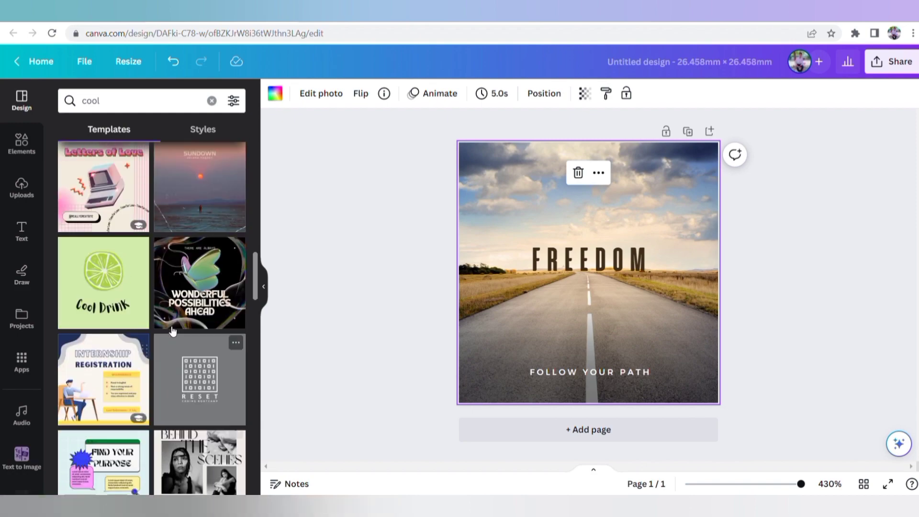
{"action": "scroll", "coordinate": [173, 331], "scroll_direction": "up", "scroll_amount": 5}
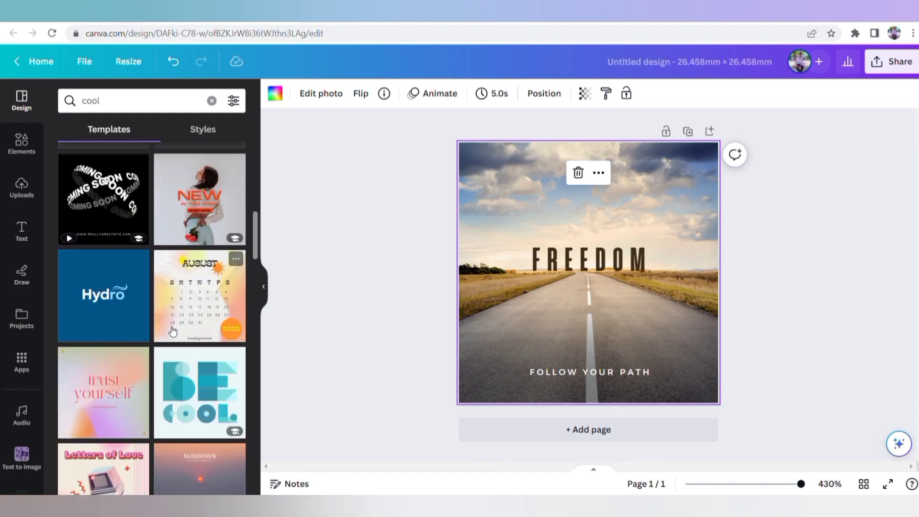
{"action": "scroll", "coordinate": [200, 329], "scroll_direction": "down", "scroll_amount": 3}
{"action": "left_click", "coordinate": [209, 276]}
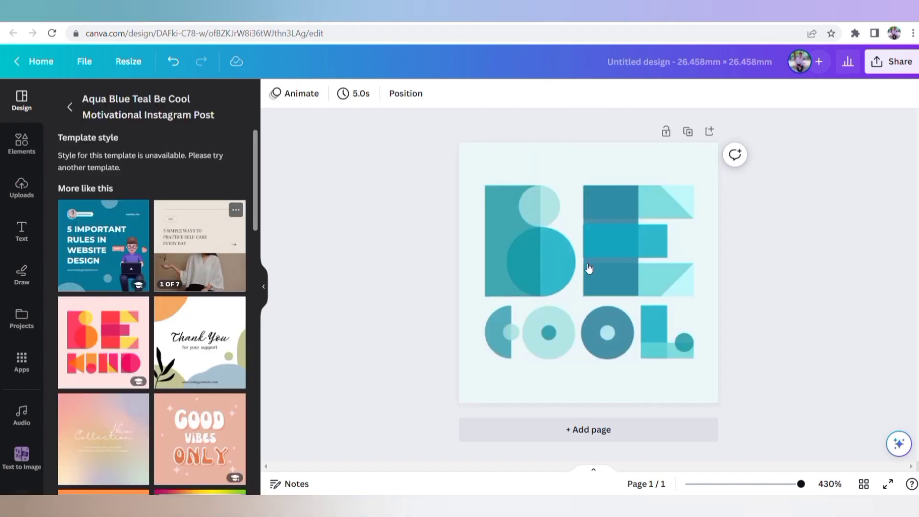
- Delete all the lettering on the page, undo the deletion, and return to the "cool" template results
{"action": "key", "text": "ctrl+a"}
{"action": "key", "text": "Delete"}
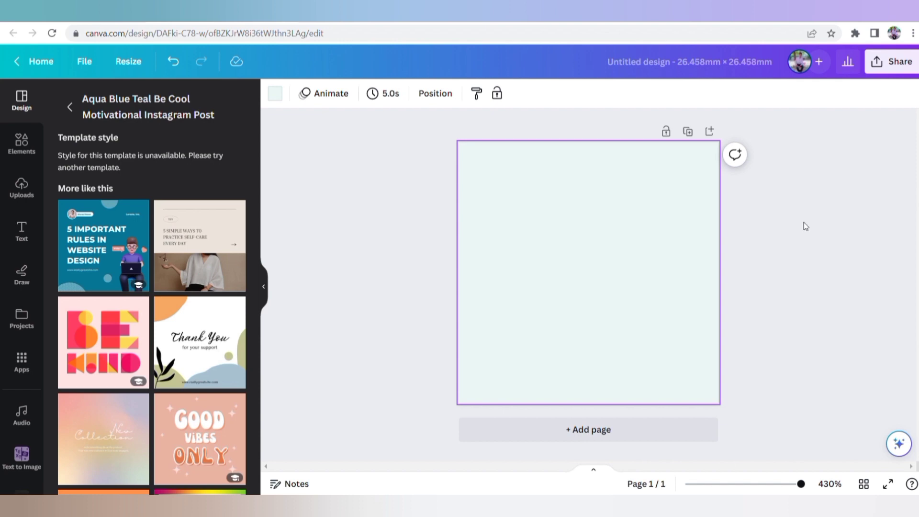
{"action": "key", "text": "ctrl+z"}
{"action": "left_click", "coordinate": [70, 106]}
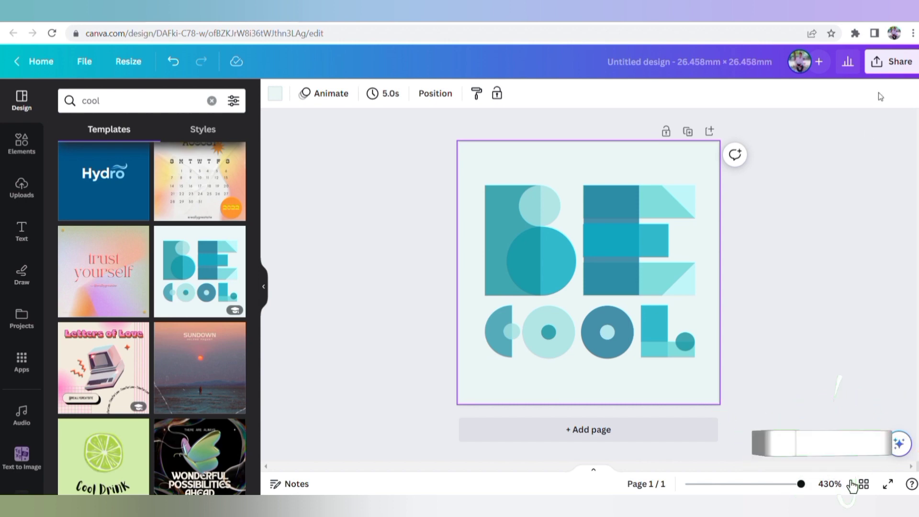
- Download the "Be Cool" design as a PNG at size 1 and dismiss the sharing message
{"action": "left_click", "coordinate": [891, 61]}
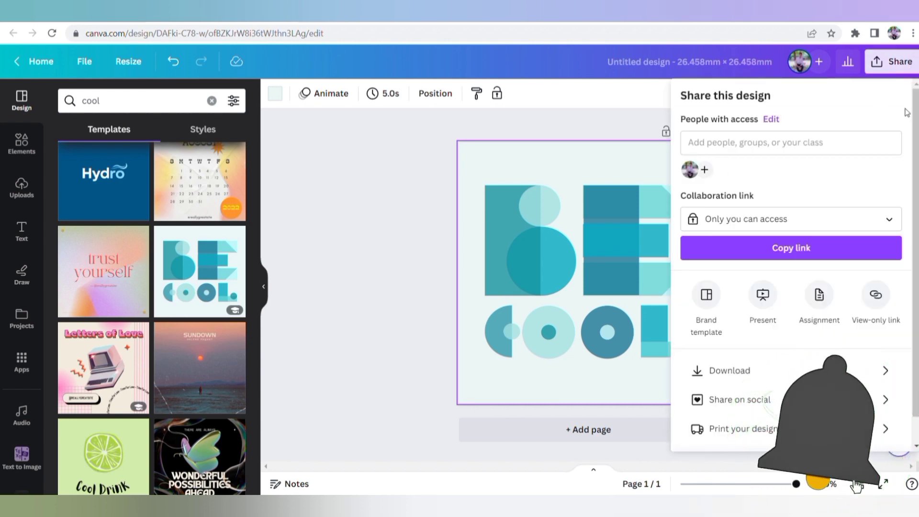
{"action": "left_click", "coordinate": [795, 372]}
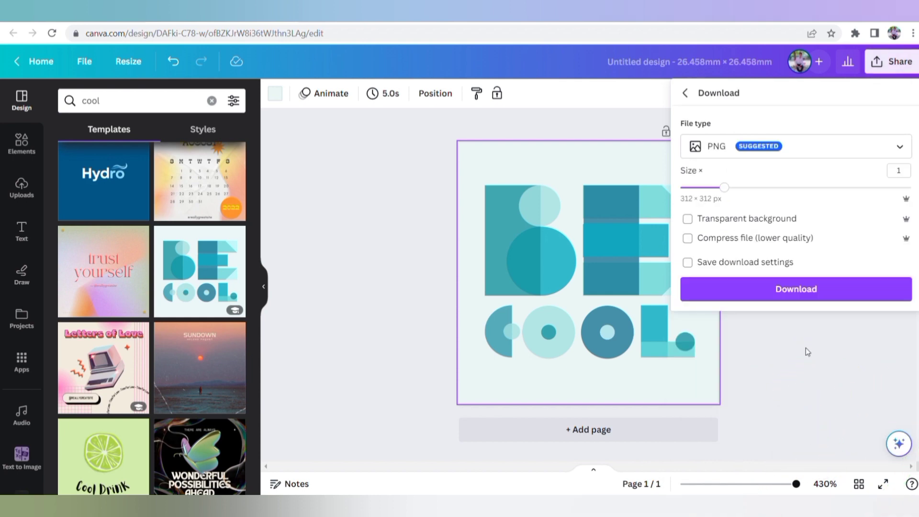
{"action": "left_click", "coordinate": [762, 297]}
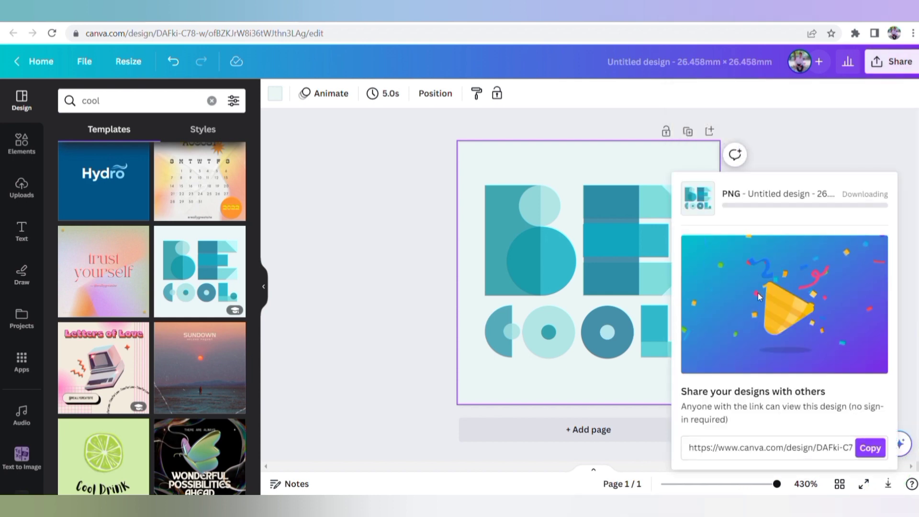
{"action": "left_click", "coordinate": [333, 239]}
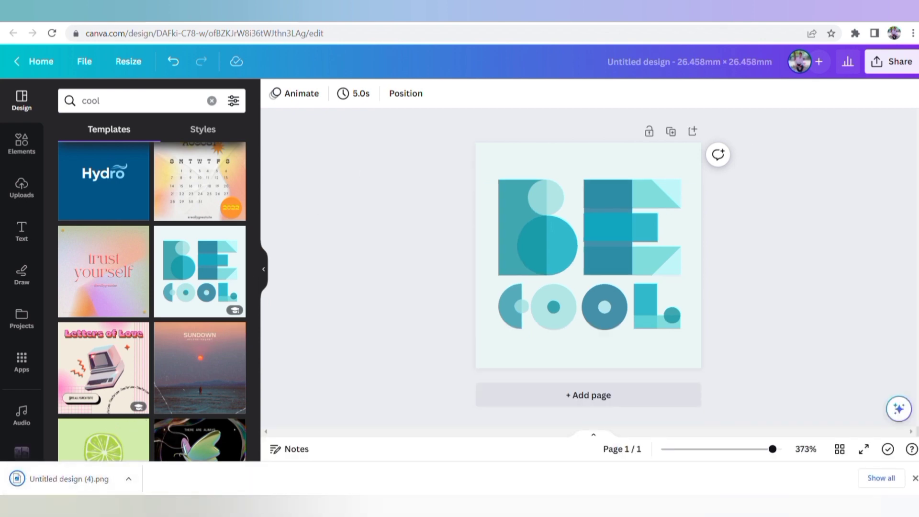
- Switch to remove.bg through a web search for "remove bg", remove the "Be Cool" image's background, and download the result
{"action": "key", "text": "ctrl+t"}
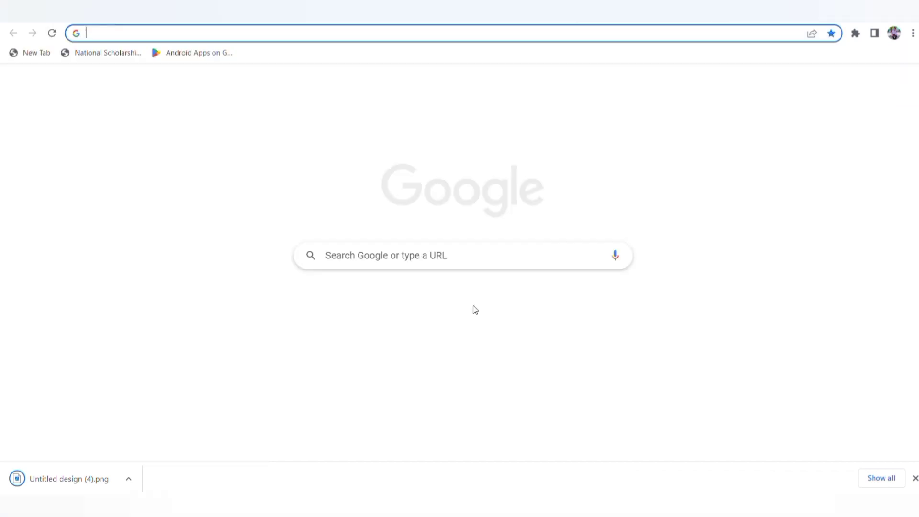
{"action": "left_click", "coordinate": [476, 258]}
{"action": "left_click", "coordinate": [416, 340]}
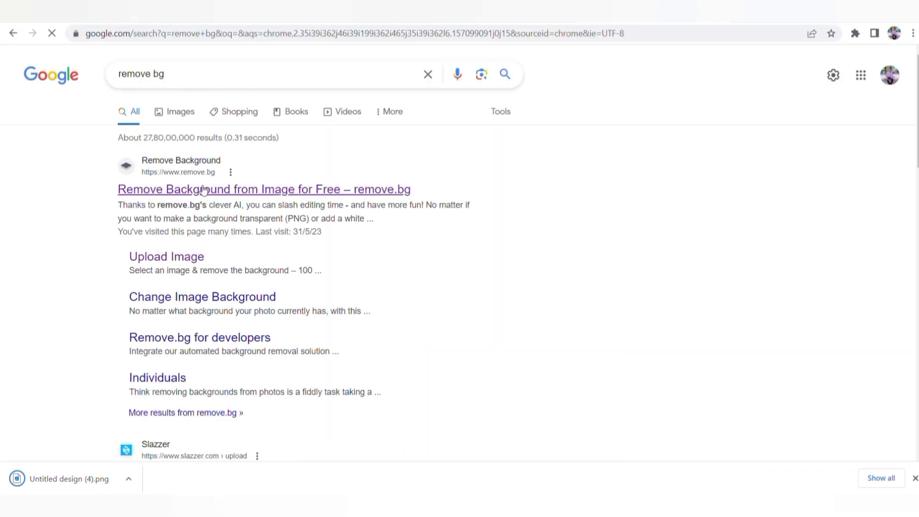
{"action": "left_click", "coordinate": [204, 190]}
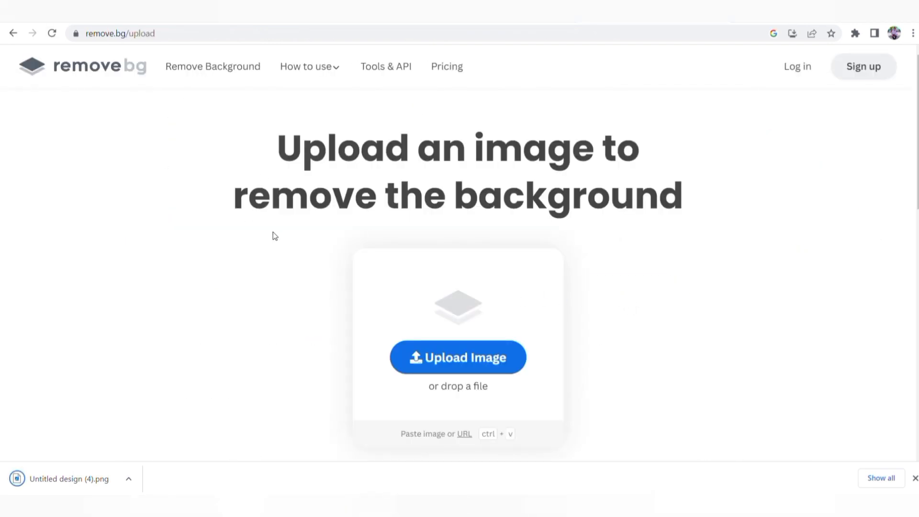
{"action": "key", "text": "ctrl+v"}
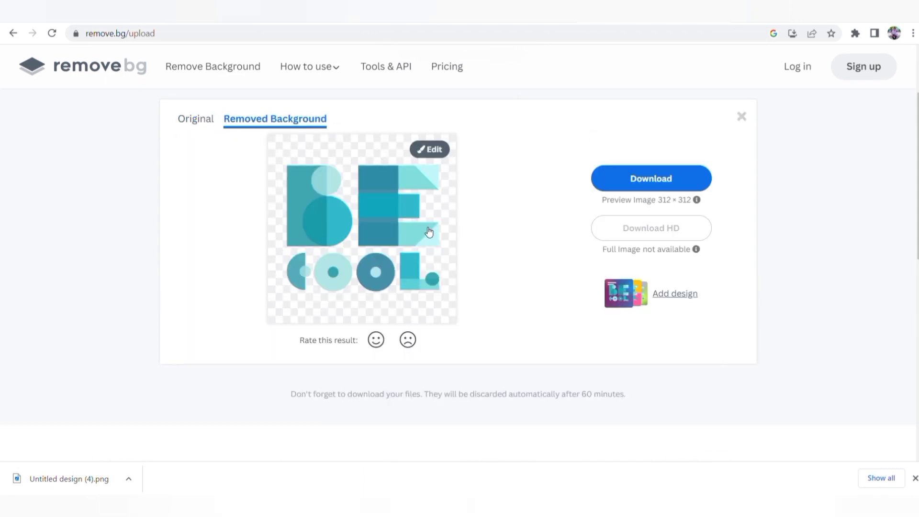
{"action": "left_click", "coordinate": [651, 180]}
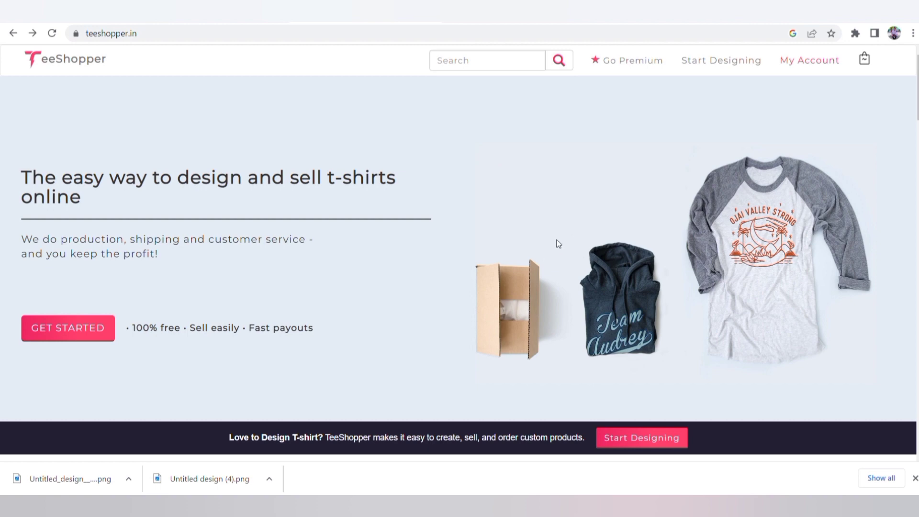
- Switch to TeeShopper, open its design page, and choose the V-Neck Half Sleeve T-Shirt from the product catalogue
{"action": "scroll", "coordinate": [559, 244], "scroll_direction": "down", "scroll_amount": 10}
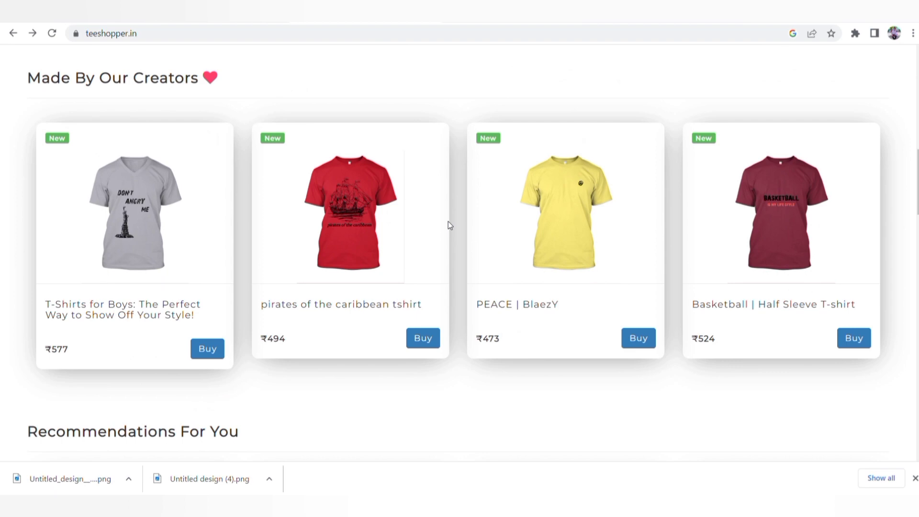
{"action": "scroll", "coordinate": [449, 222], "scroll_direction": "up", "scroll_amount": 10}
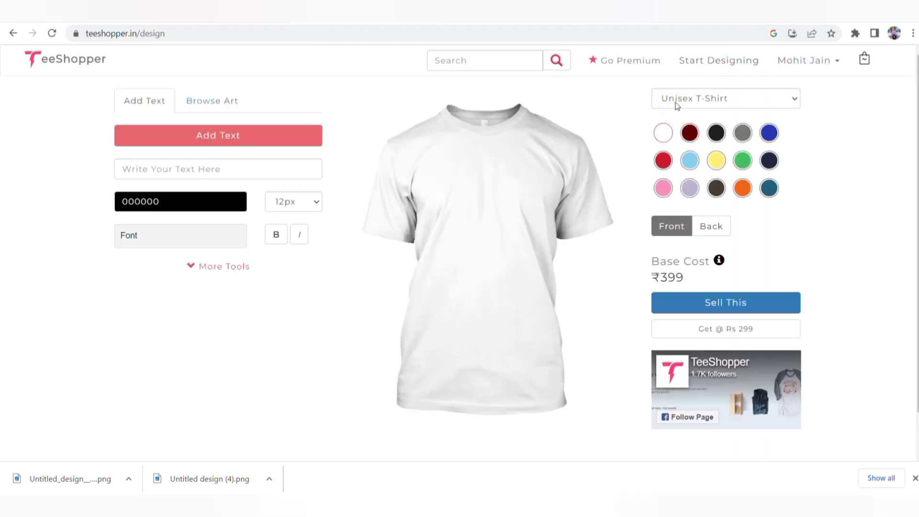
{"action": "left_click", "coordinate": [705, 96]}
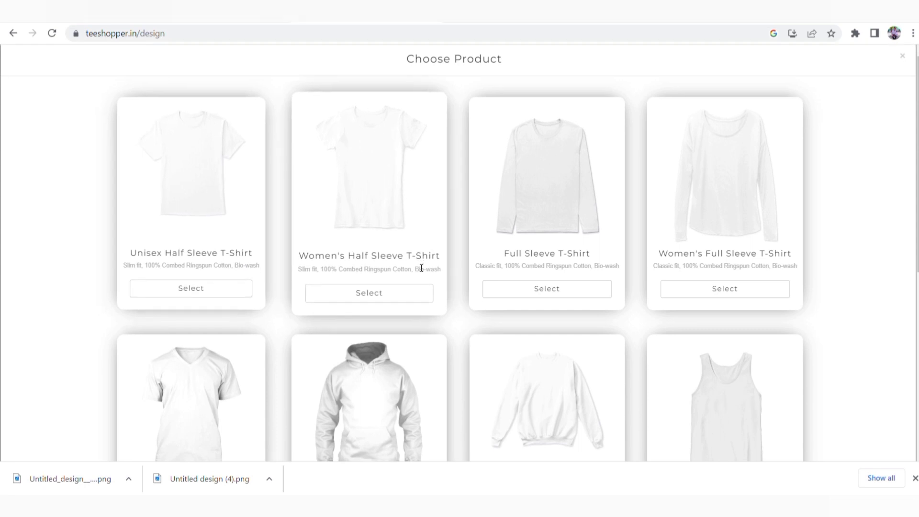
{"action": "scroll", "coordinate": [420, 267], "scroll_direction": "down", "scroll_amount": 2}
{"action": "scroll", "coordinate": [338, 357], "scroll_direction": "down", "scroll_amount": 4}
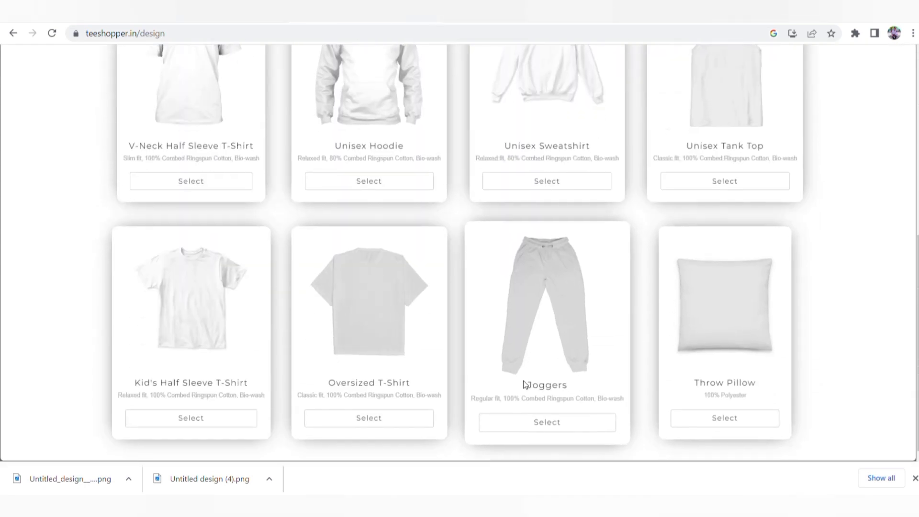
{"action": "scroll", "coordinate": [302, 324], "scroll_direction": "up", "scroll_amount": 6}
{"action": "scroll", "coordinate": [294, 313], "scroll_direction": "down", "scroll_amount": 6}
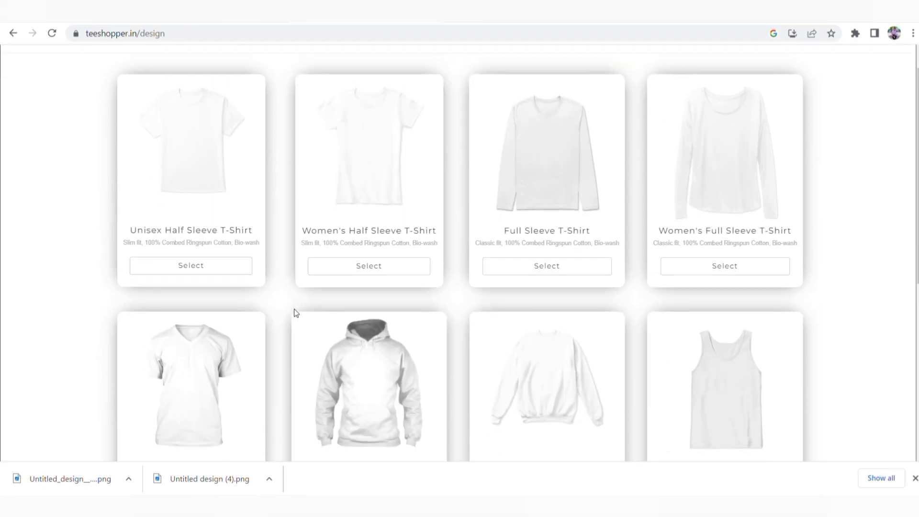
{"action": "left_click", "coordinate": [200, 191]}
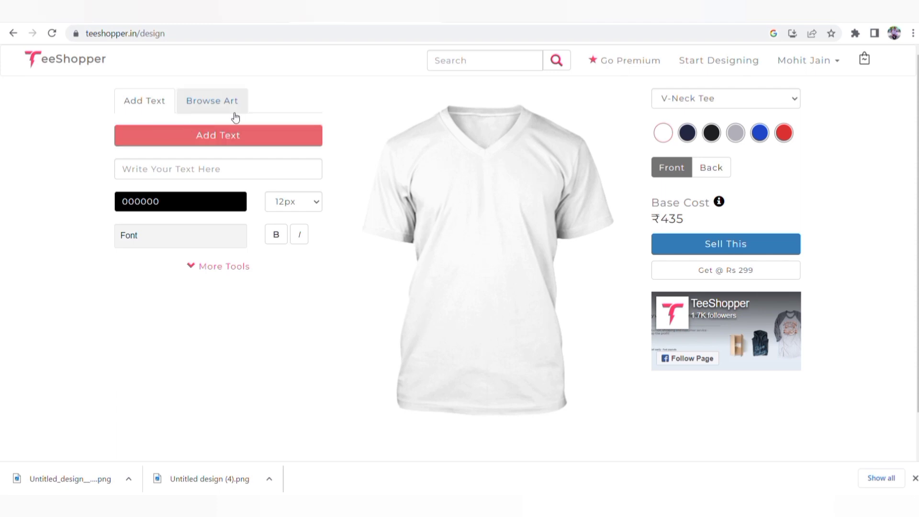
- Look through the stock artwork for the shirt, close the library, and open the file chooser for custom art
{"action": "left_click", "coordinate": [219, 112]}
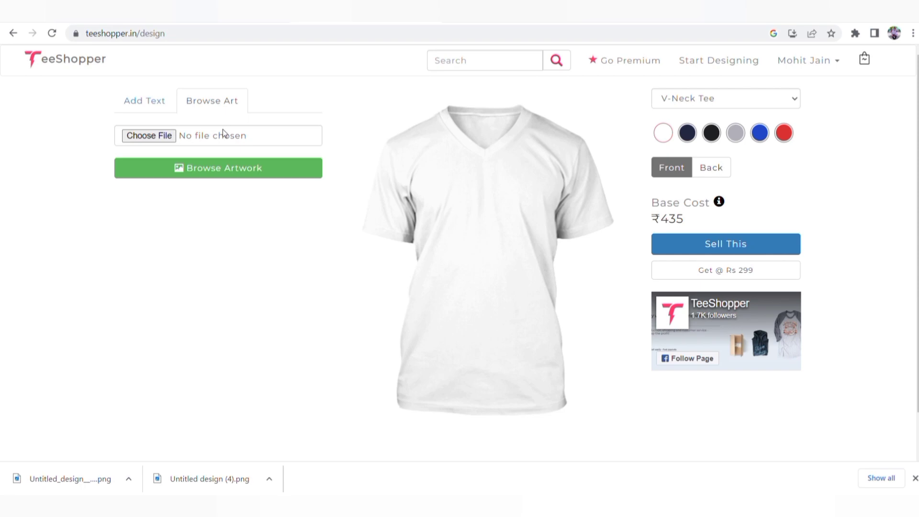
{"action": "left_click", "coordinate": [215, 168]}
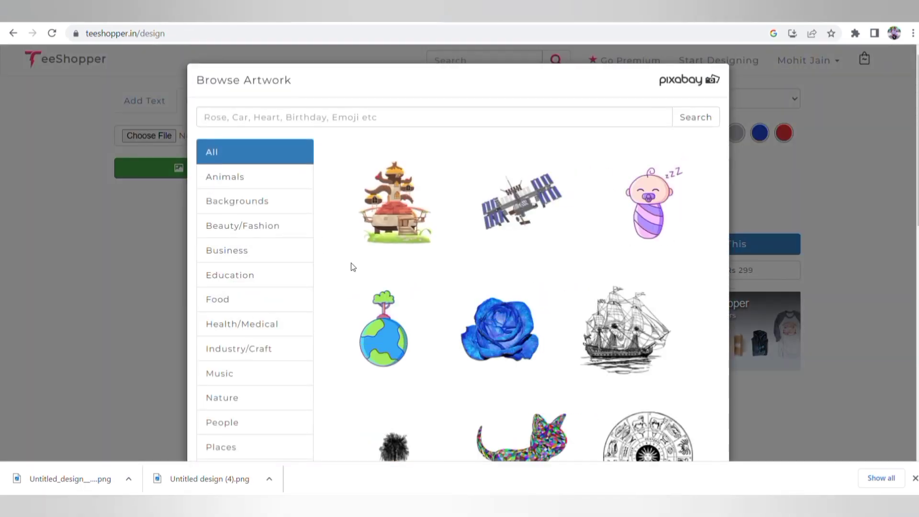
{"action": "scroll", "coordinate": [574, 248], "scroll_direction": "down", "scroll_amount": 10}
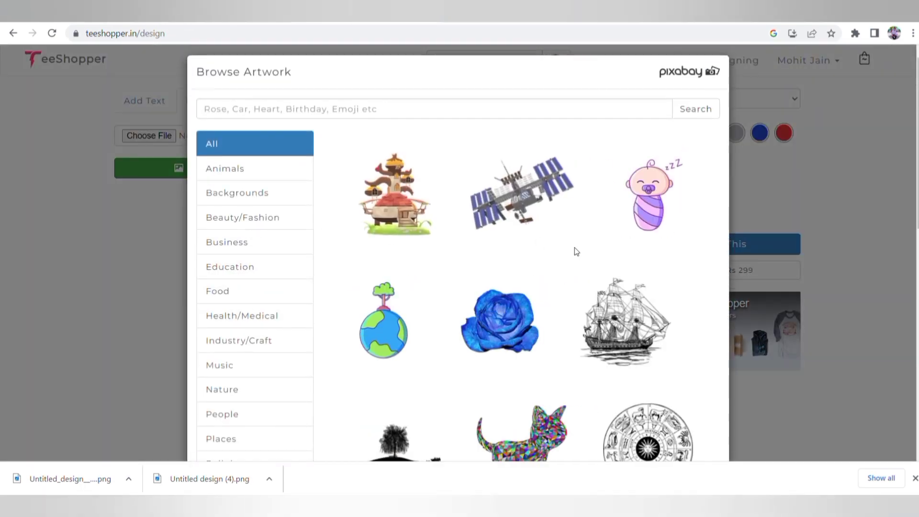
{"action": "scroll", "coordinate": [572, 248], "scroll_direction": "up", "scroll_amount": 10}
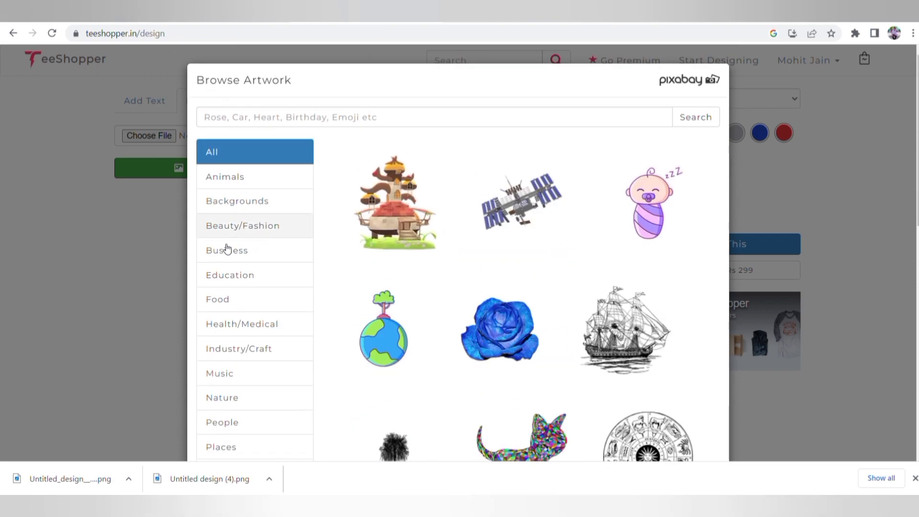
{"action": "left_click", "coordinate": [786, 234]}
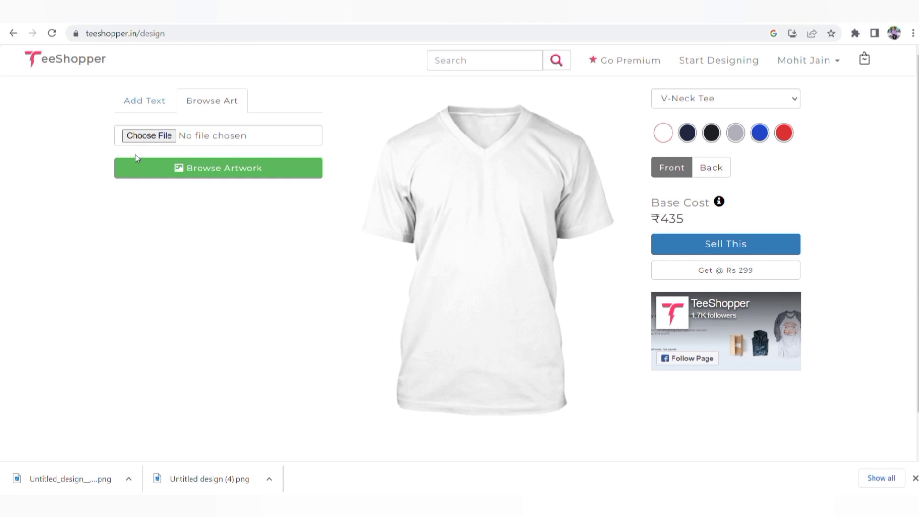
{"action": "left_click", "coordinate": [151, 139]}
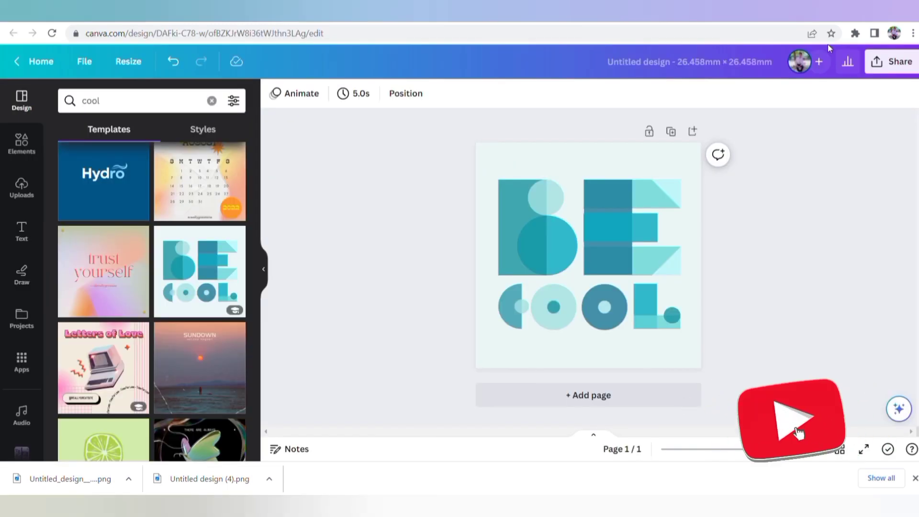
- Return to Canva and download the "Be Cool" design as a PNG at size 3.125 with a transparent background
{"action": "left_click", "coordinate": [913, 63]}
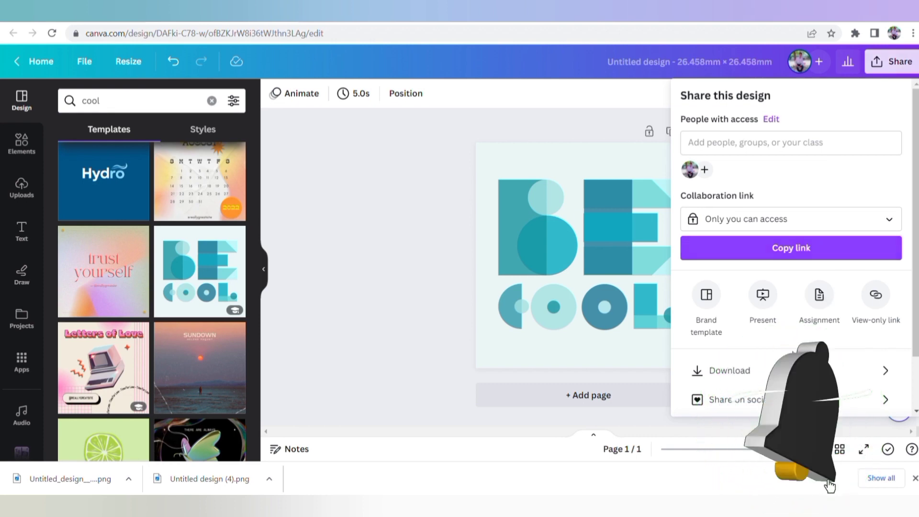
{"action": "left_click", "coordinate": [792, 370]}
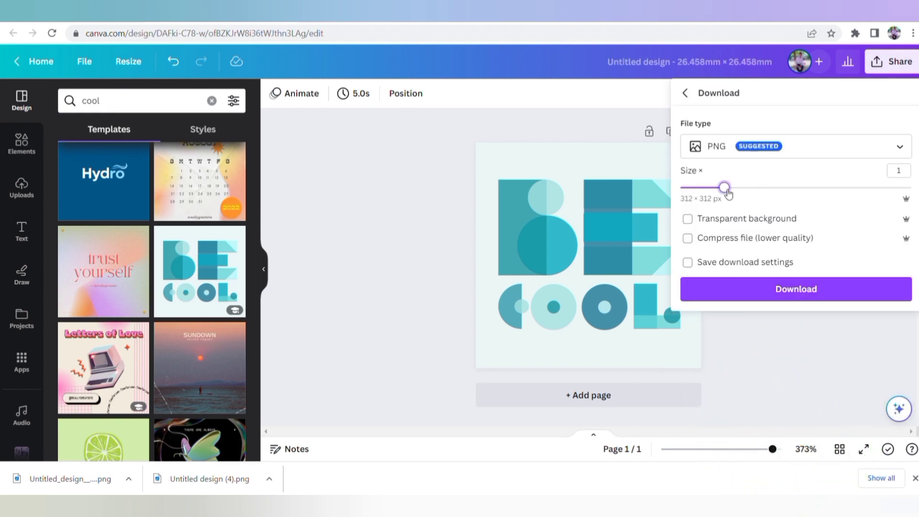
{"action": "left_click_drag", "start_coordinate": [723, 187], "coordinate": [833, 187]}
{"action": "left_click", "coordinate": [909, 187]}
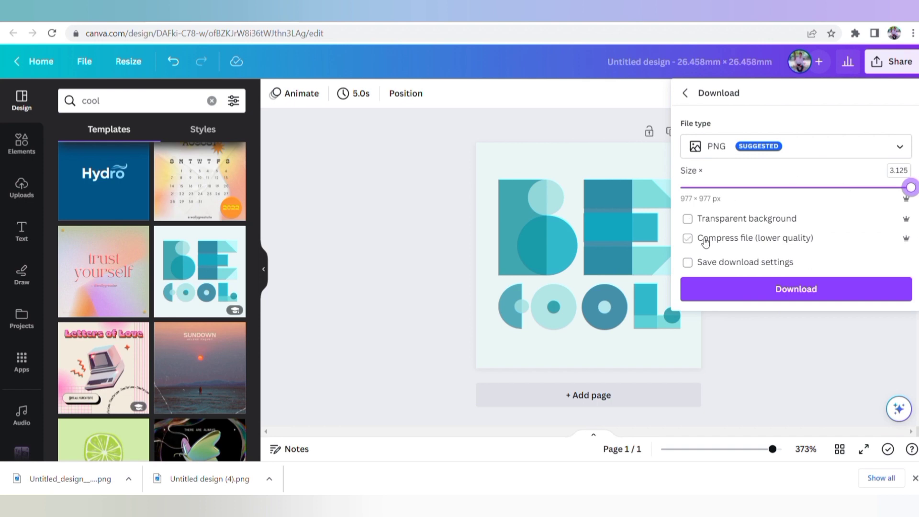
{"action": "left_click", "coordinate": [693, 222]}
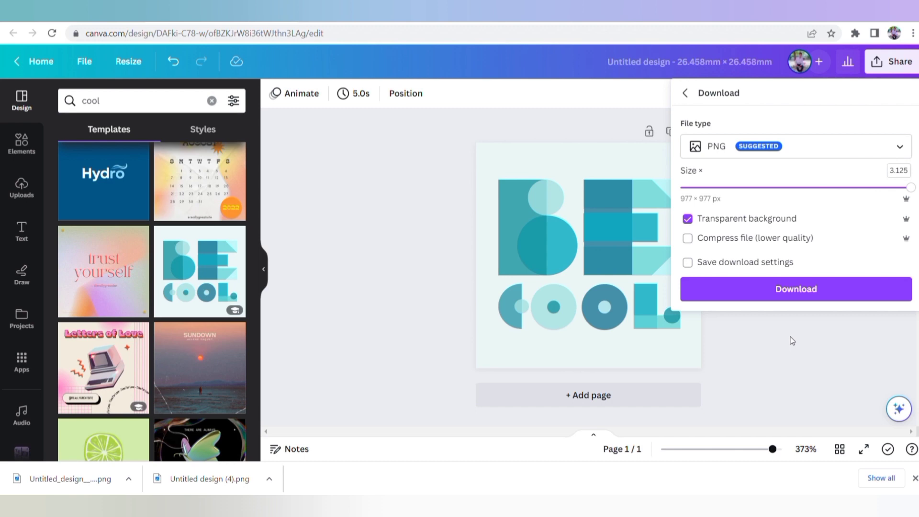
{"action": "left_click", "coordinate": [845, 287]}
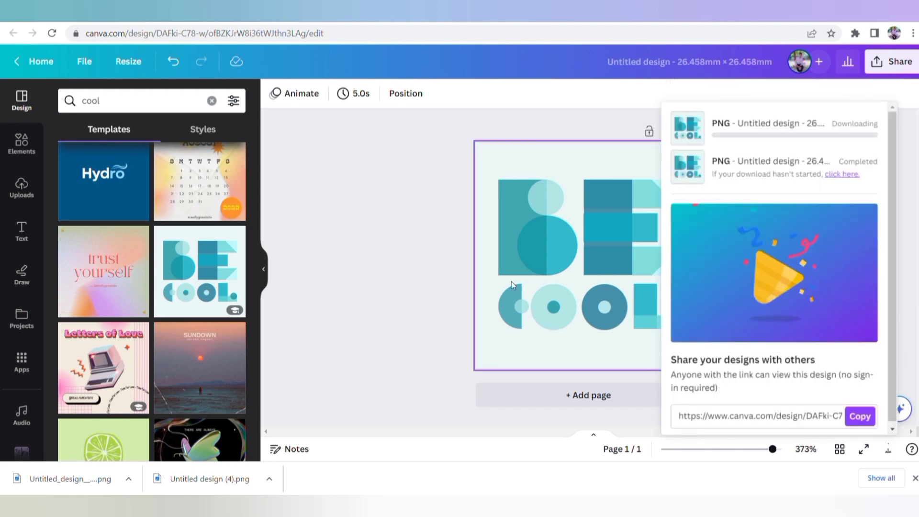
{"action": "left_click", "coordinate": [413, 255]}
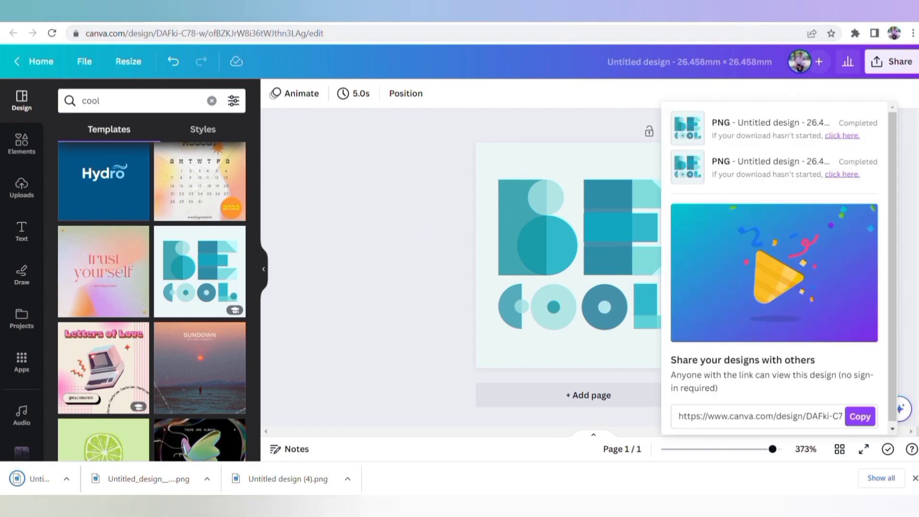
- Search the web for "image enhancer online" and open the PicWish Photo Enhancer
{"action": "key", "text": "ctrl+t"}
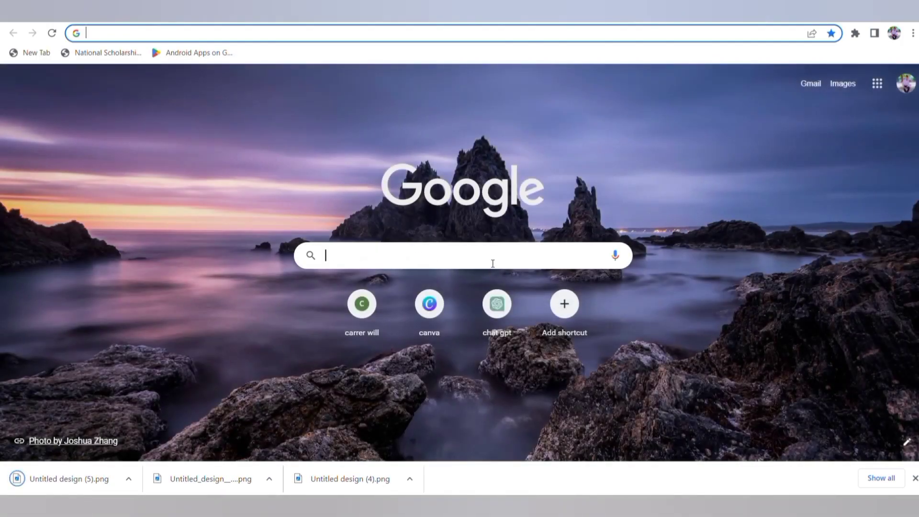
{"action": "left_click", "coordinate": [492, 263]}
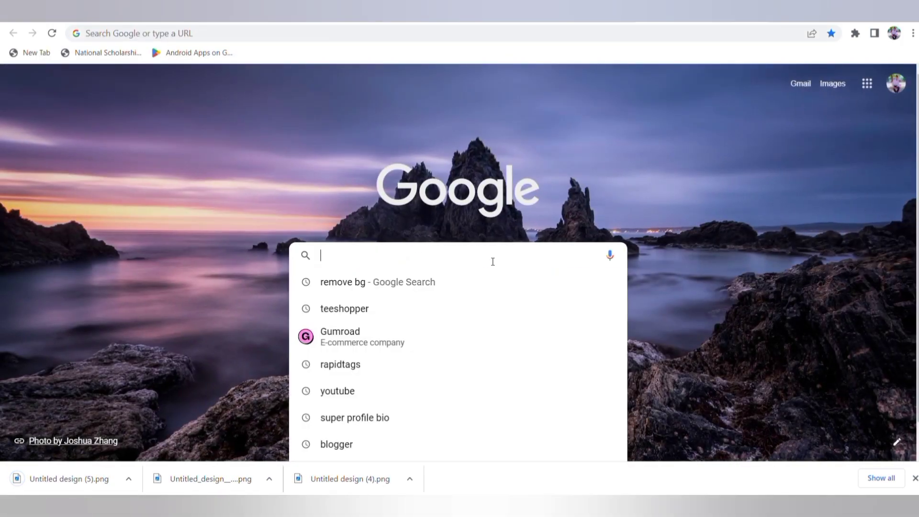
{"action": "type", "text": "image"}
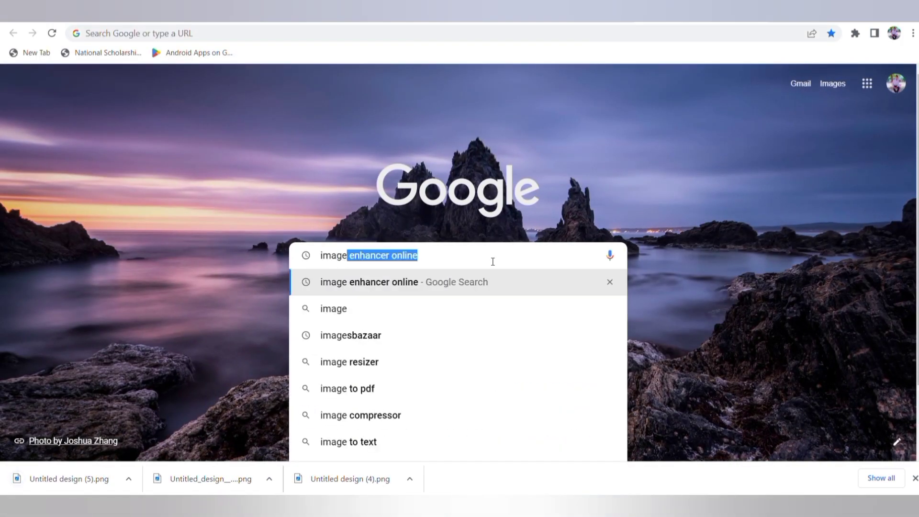
{"action": "left_click", "coordinate": [474, 290]}
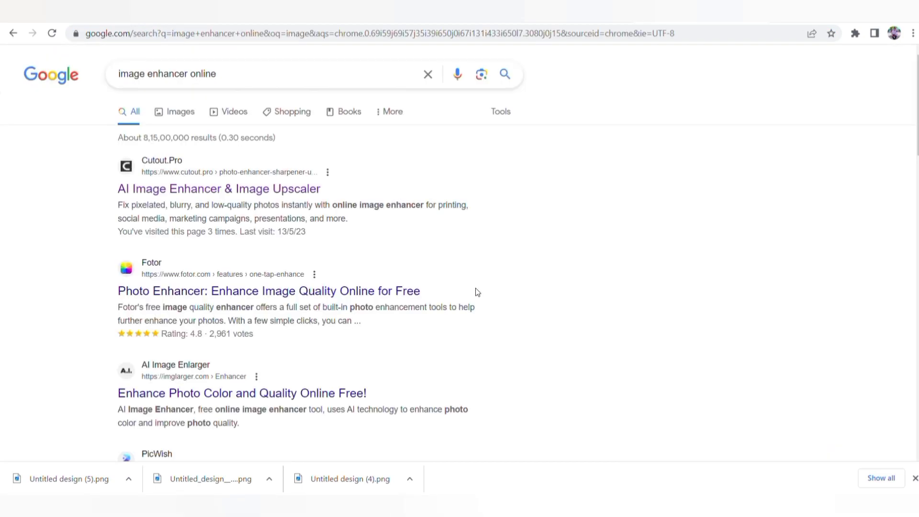
{"action": "scroll", "coordinate": [314, 335], "scroll_direction": "down", "scroll_amount": 5}
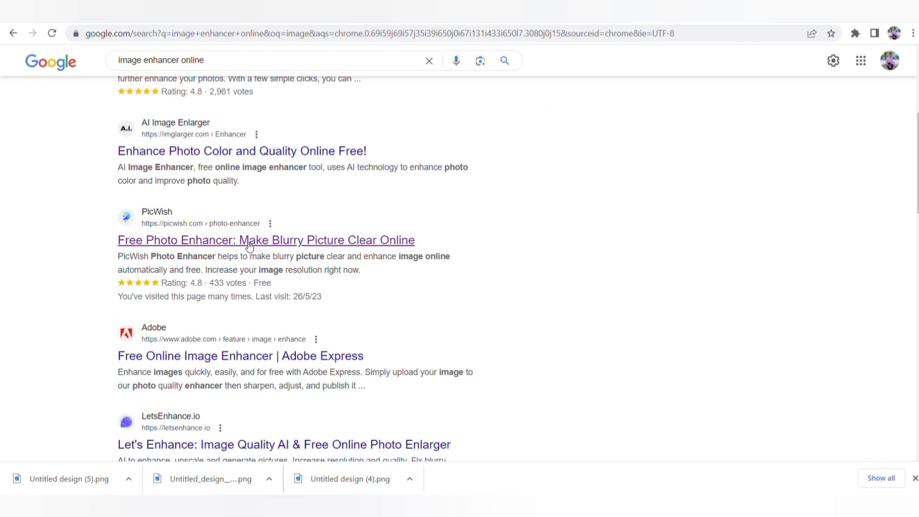
{"action": "left_click", "coordinate": [225, 242]}
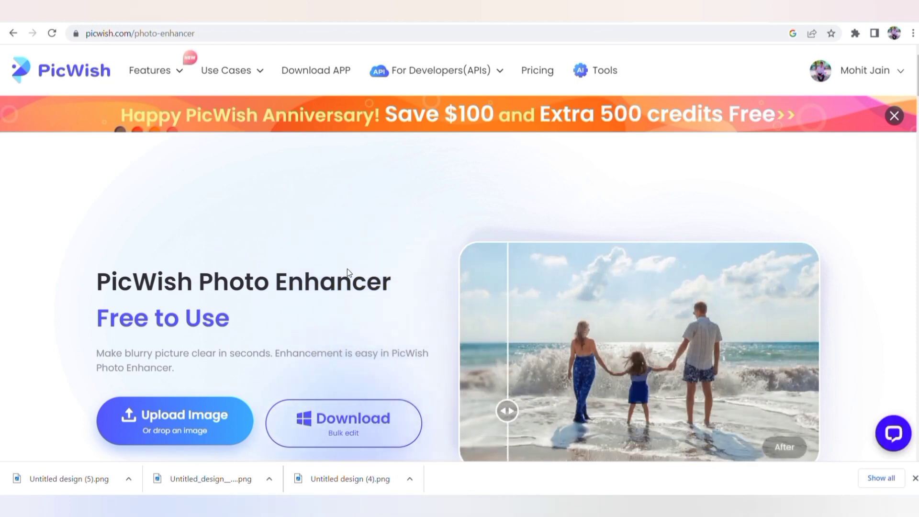
- Enhance the "Be Cool" image, compare before and after, download the enhanced version, and dismiss the app promotion
{"action": "key", "text": "ctrl+v"}
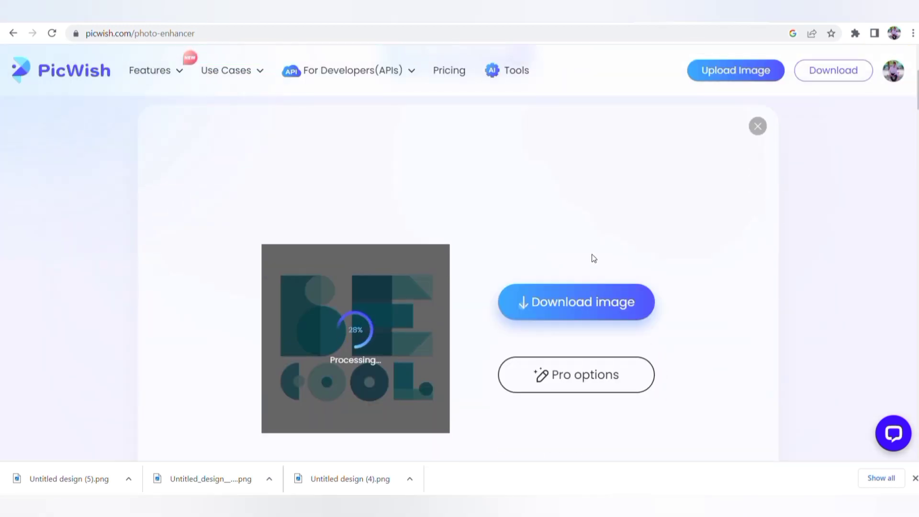
{"action": "scroll", "coordinate": [452, 301], "scroll_direction": "down", "scroll_amount": 3}
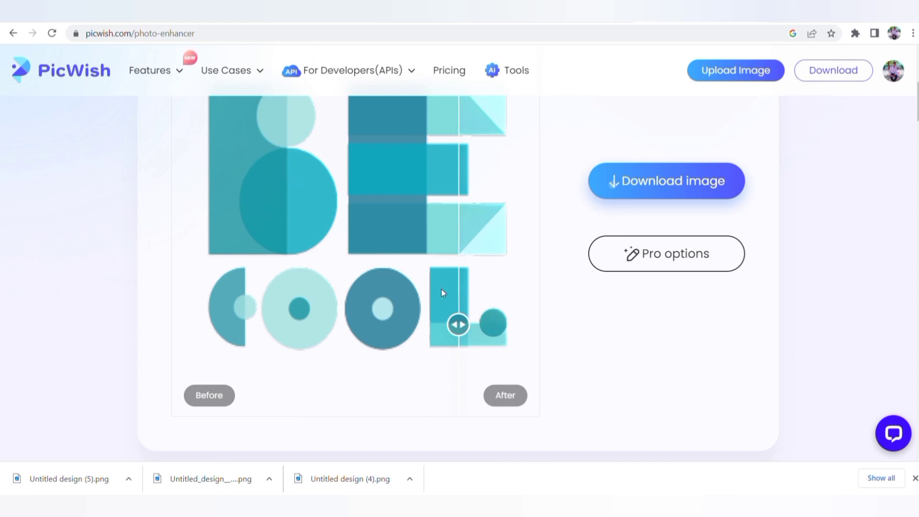
{"action": "left_click_drag", "start_coordinate": [441, 289], "coordinate": [127, 246]}
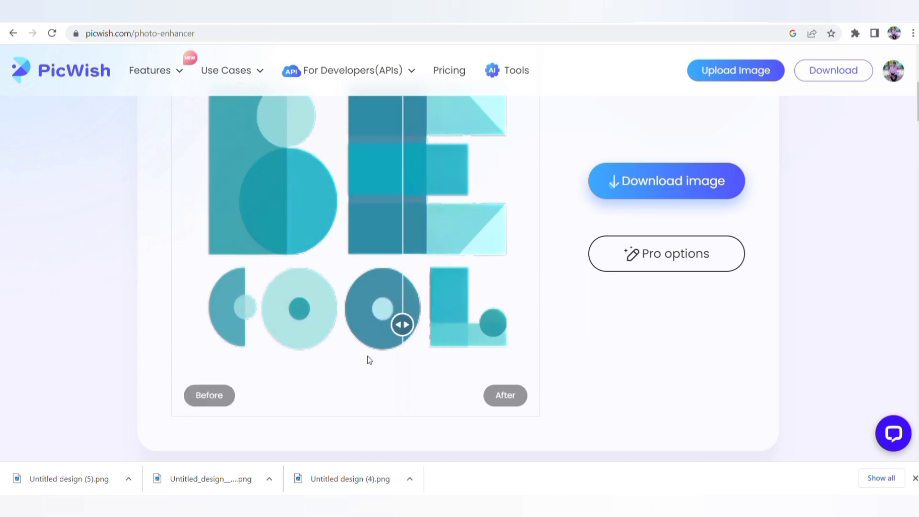
{"action": "left_click", "coordinate": [635, 171]}
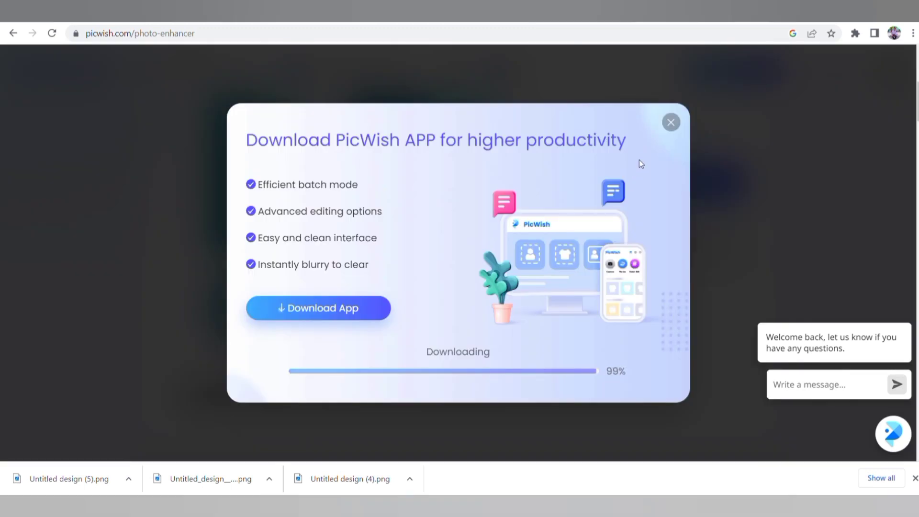
{"action": "left_click", "coordinate": [677, 124]}
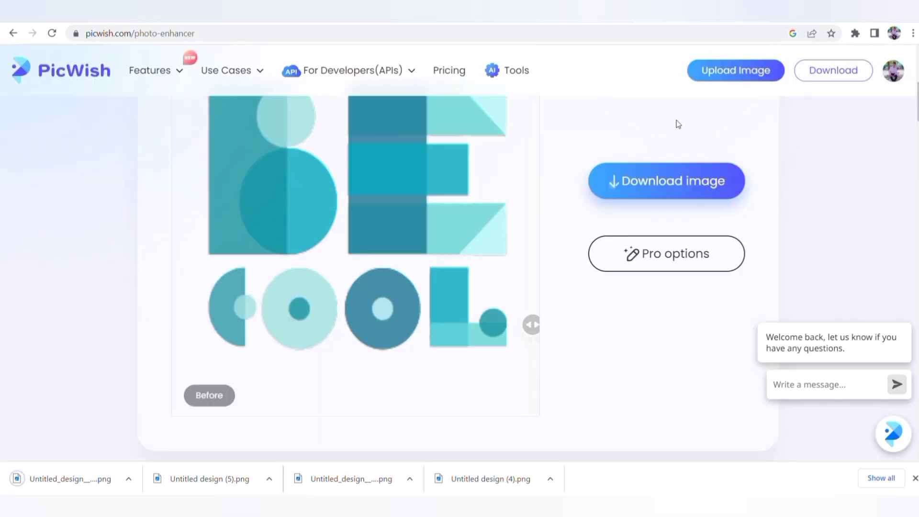
- Return to TeeShopper and place the "Be Cool" artwork on the V-neck's front, enlarged and centred in the print area
{"action": "left_click", "coordinate": [320, 10]}
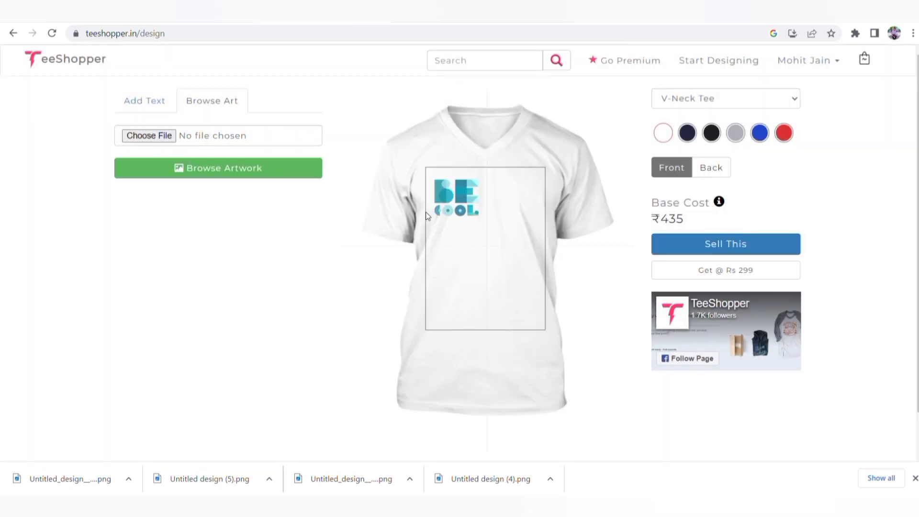
{"action": "left_click_drag", "start_coordinate": [466, 203], "coordinate": [484, 248]}
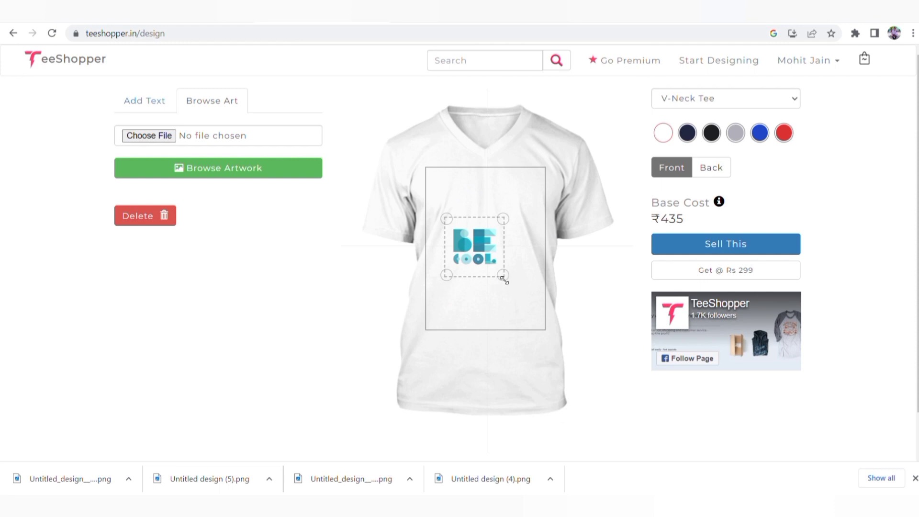
{"action": "left_click_drag", "start_coordinate": [503, 275], "coordinate": [547, 478]}
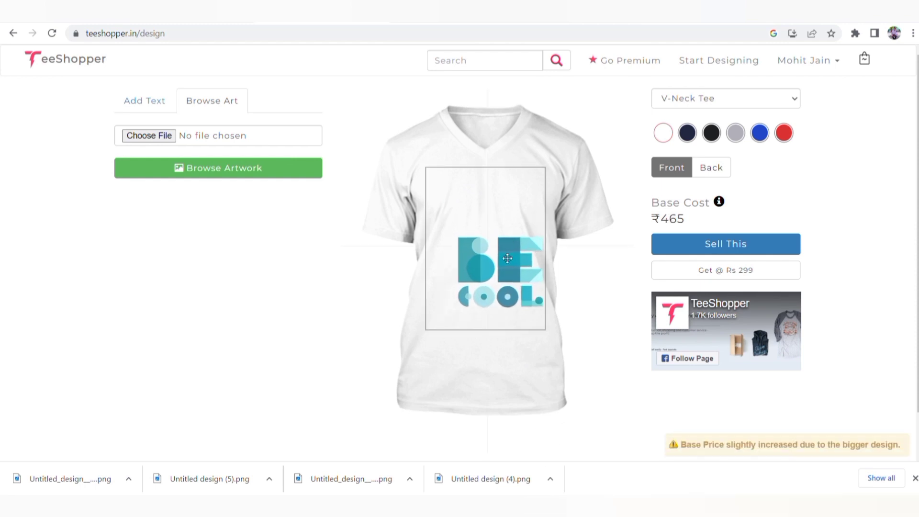
{"action": "left_click", "coordinate": [488, 247]}
{"action": "left_click", "coordinate": [299, 257]}
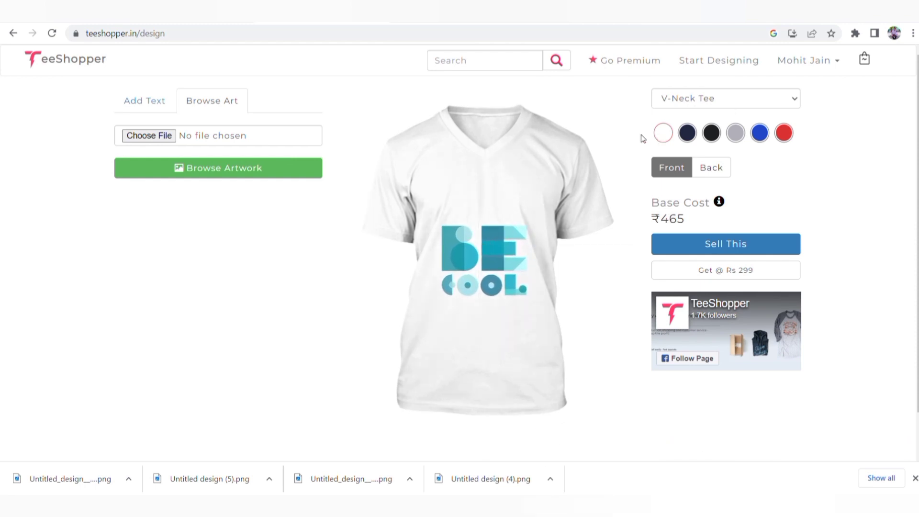
- Change the T-shirt colour to navy and shift the "Be Cool" artwork slightly upward
{"action": "left_click", "coordinate": [691, 137]}
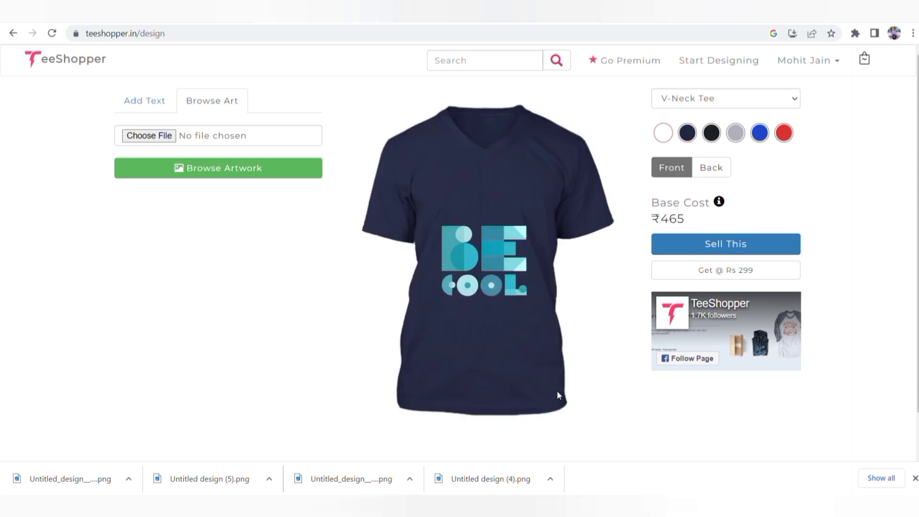
{"action": "left_click_drag", "start_coordinate": [488, 308], "coordinate": [488, 301]}
{"action": "left_click", "coordinate": [321, 337]}
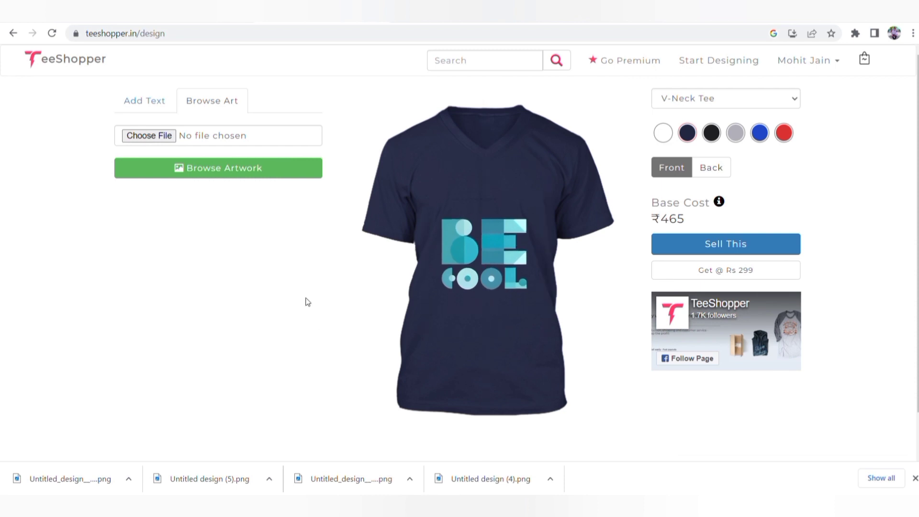
{"action": "left_click", "coordinate": [136, 105]}
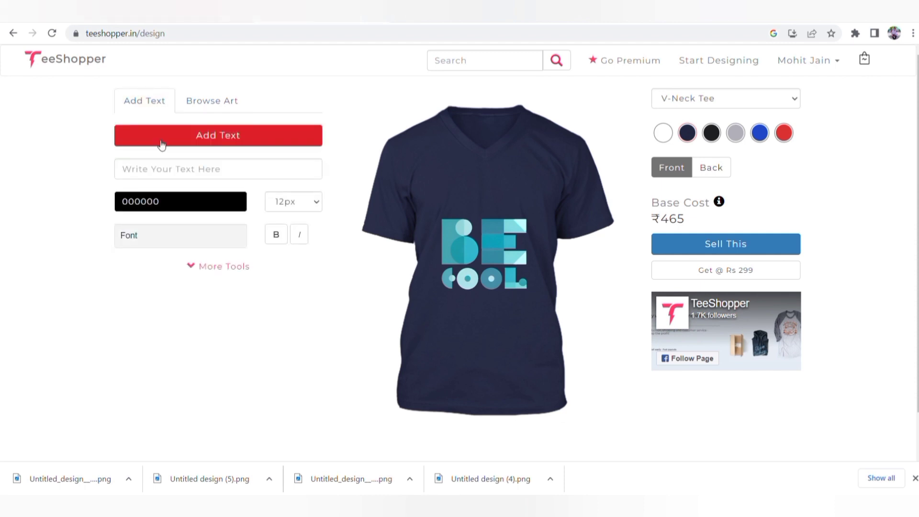
{"action": "left_click", "coordinate": [178, 140]}
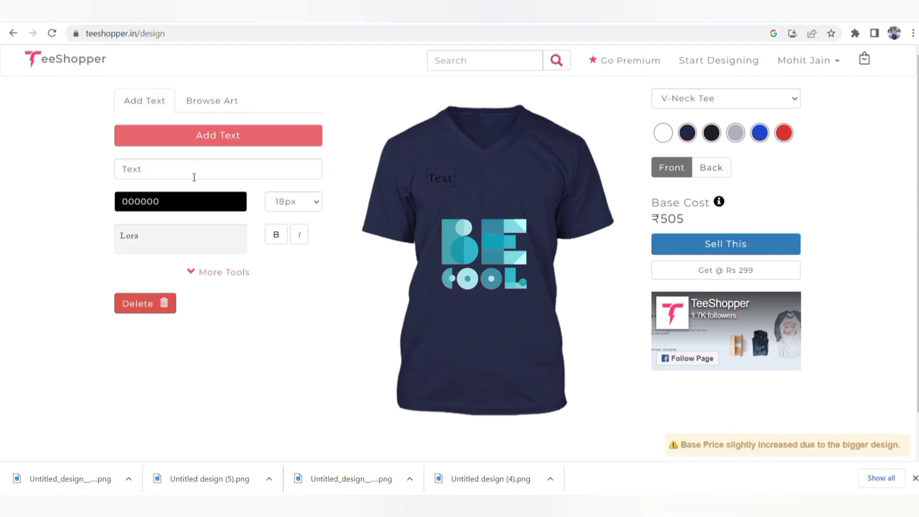
{"action": "left_click", "coordinate": [151, 305]}
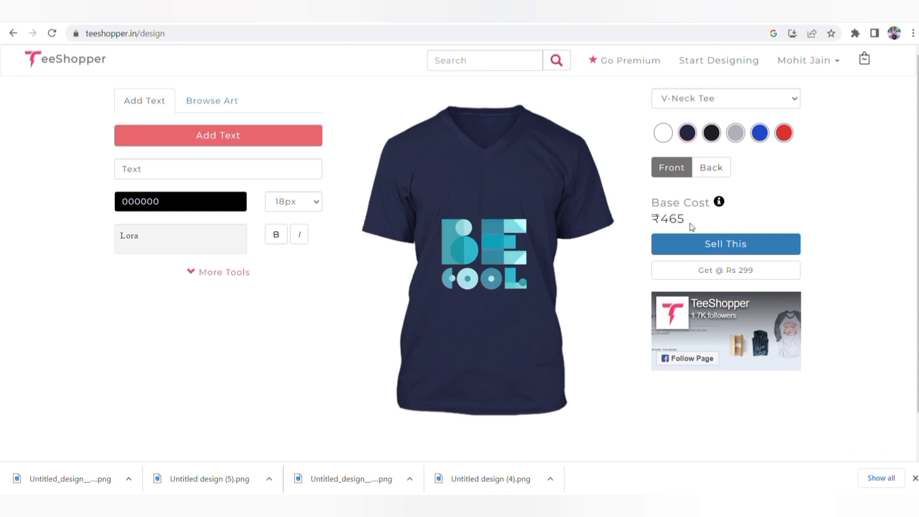
- Start selling the shirt, giving the product the title "Unique t-shirt" and the description "T-shirt"
{"action": "left_click", "coordinate": [698, 251]}
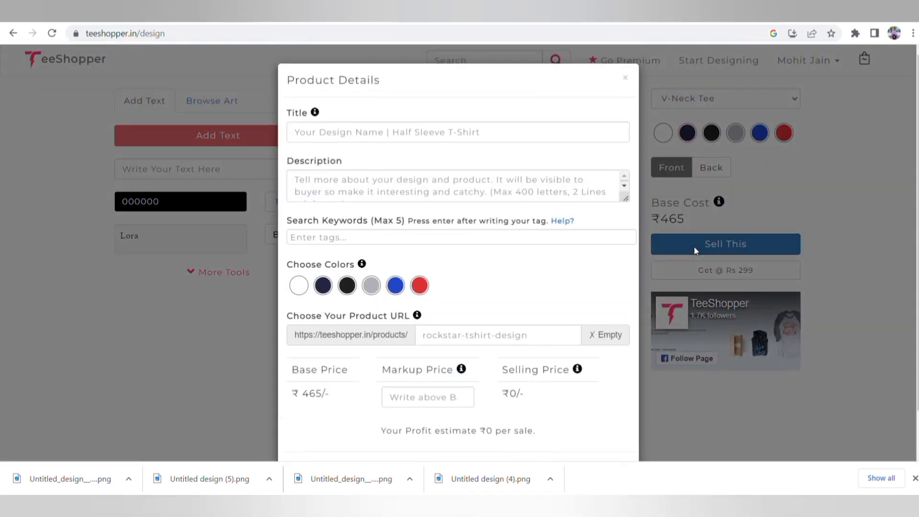
{"action": "left_click", "coordinate": [518, 137]}
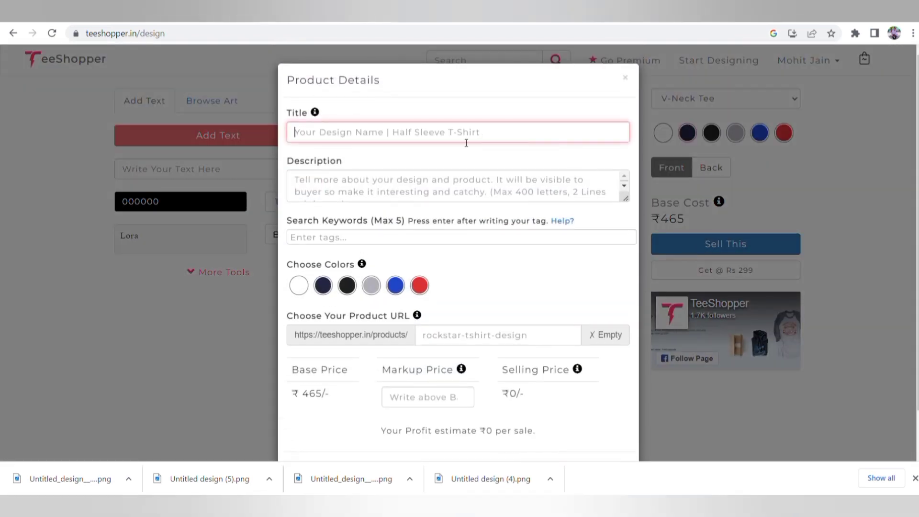
{"action": "left_click", "coordinate": [388, 166]}
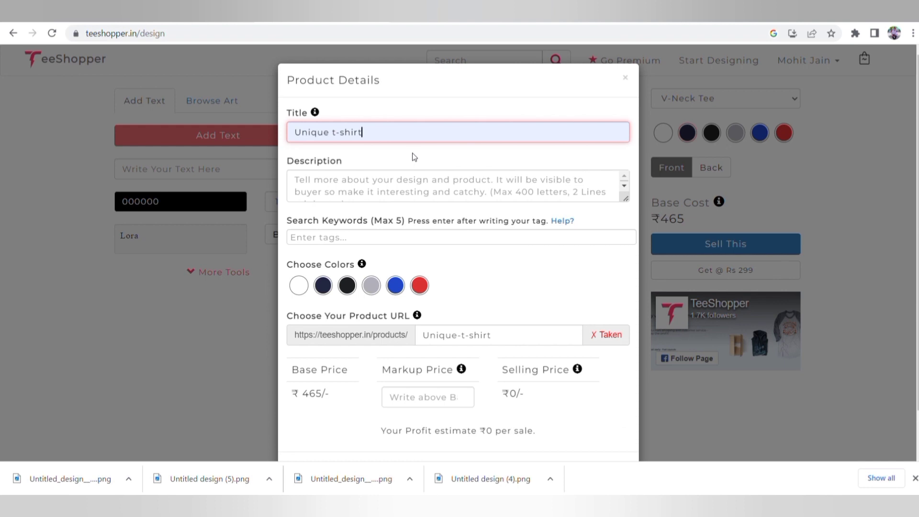
{"action": "left_click", "coordinate": [397, 194]}
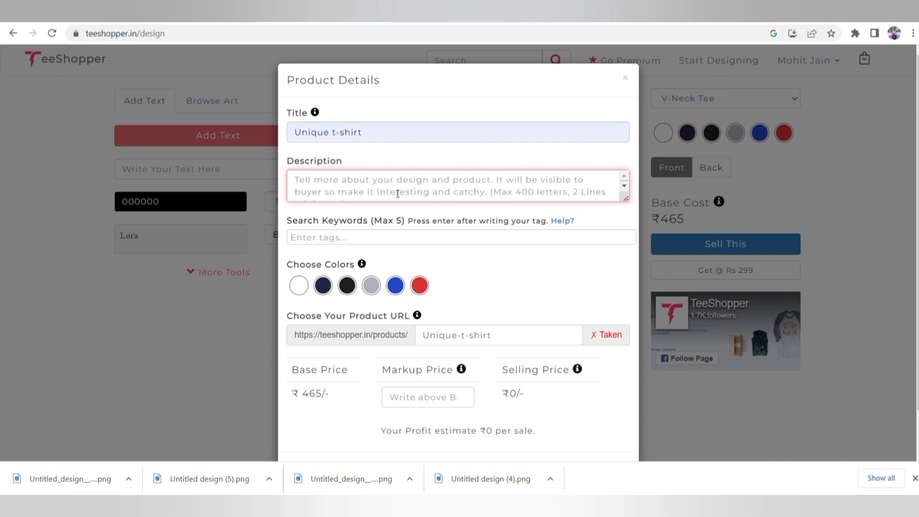
{"action": "type", "text": "T"}
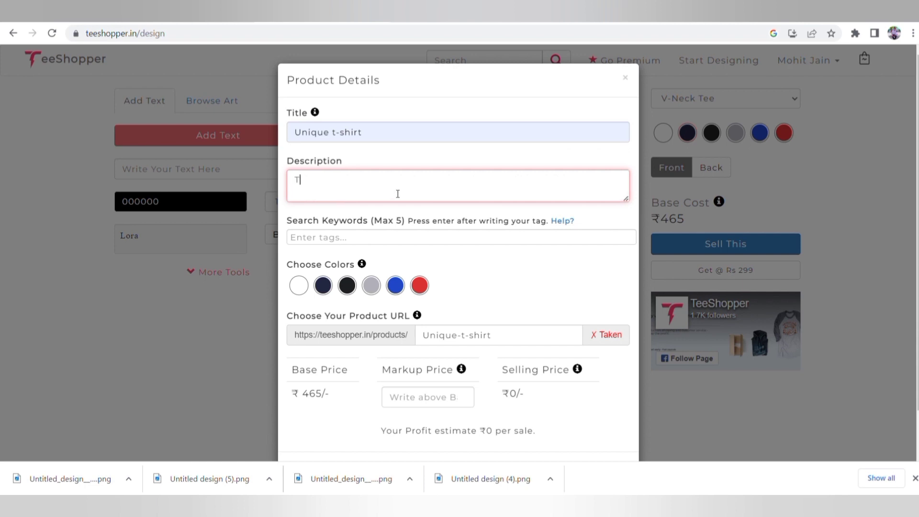
{"action": "type", "text": "-shirt"}
- Add the search keywords "t-shirt" and "unique" and choose navy as the product colour
{"action": "left_click", "coordinate": [397, 240]}
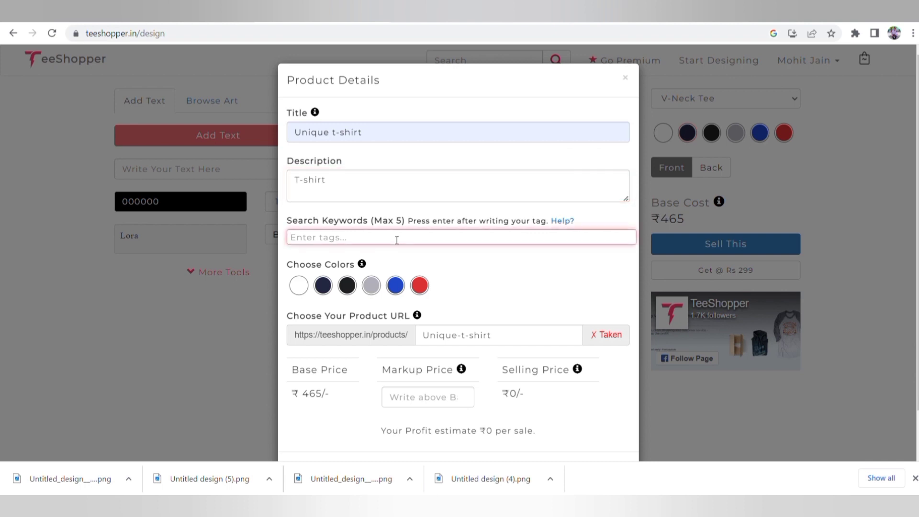
{"action": "type", "text": "t-shirt"}
{"action": "key", "text": "Return"}
{"action": "type", "text": "u"}
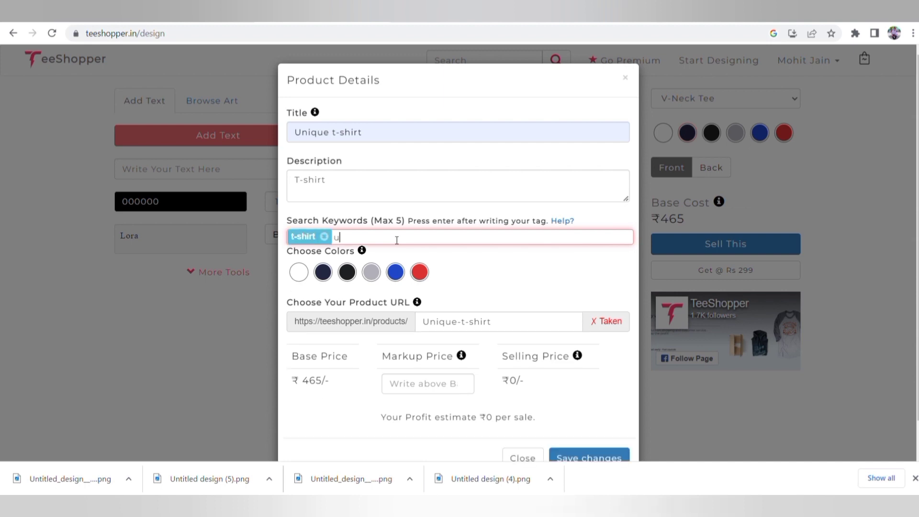
{"action": "type", "text": "niqye"}
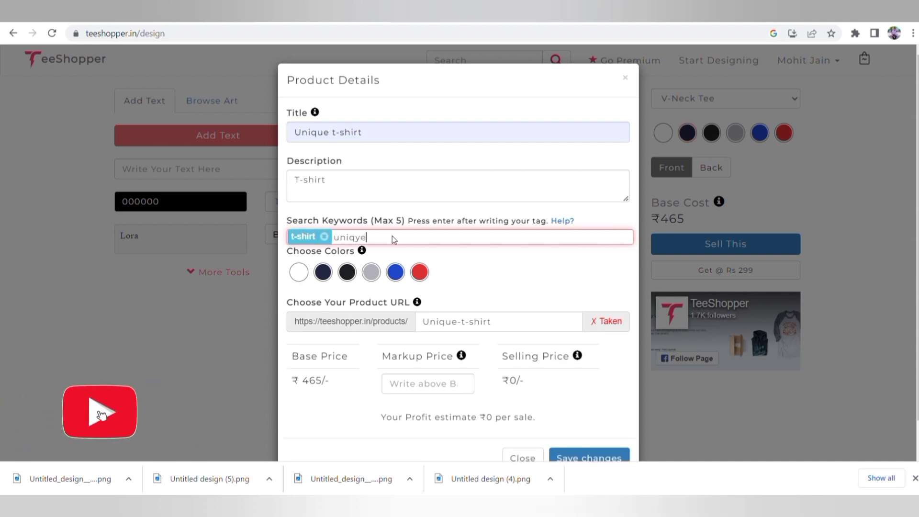
{"action": "key", "text": "BackSpace"}
{"action": "key", "text": "BackSpace"}
{"action": "type", "text": "ue"}
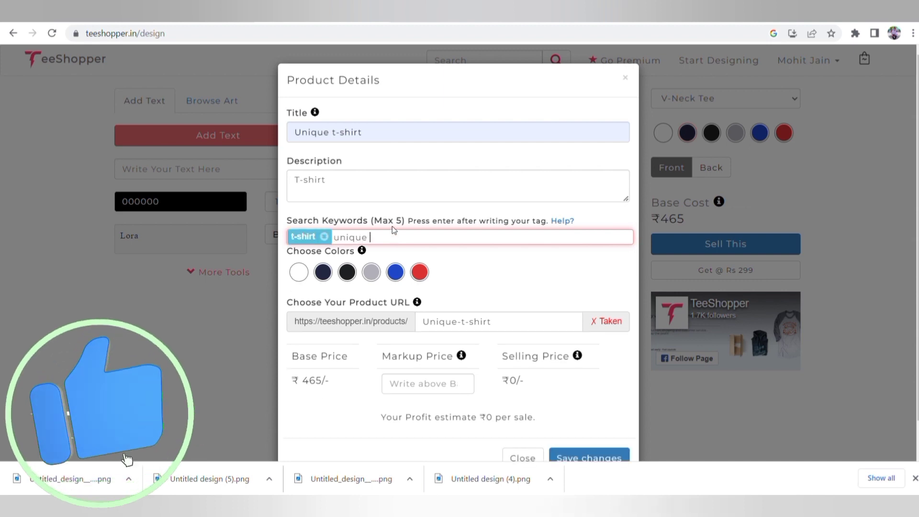
{"action": "key", "text": "Return"}
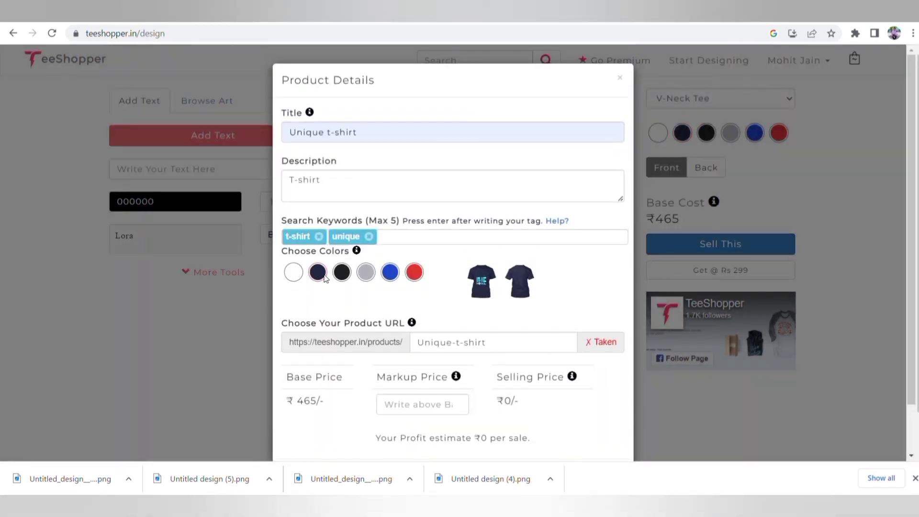
- Change the ending of the product URL to "Uniqut-shirt"
{"action": "left_click", "coordinate": [458, 347]}
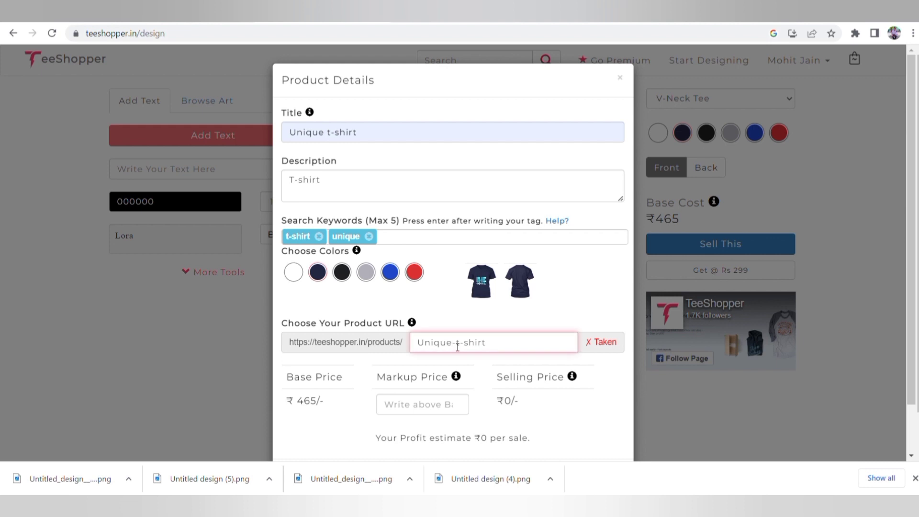
{"action": "key", "text": "BackSpace"}
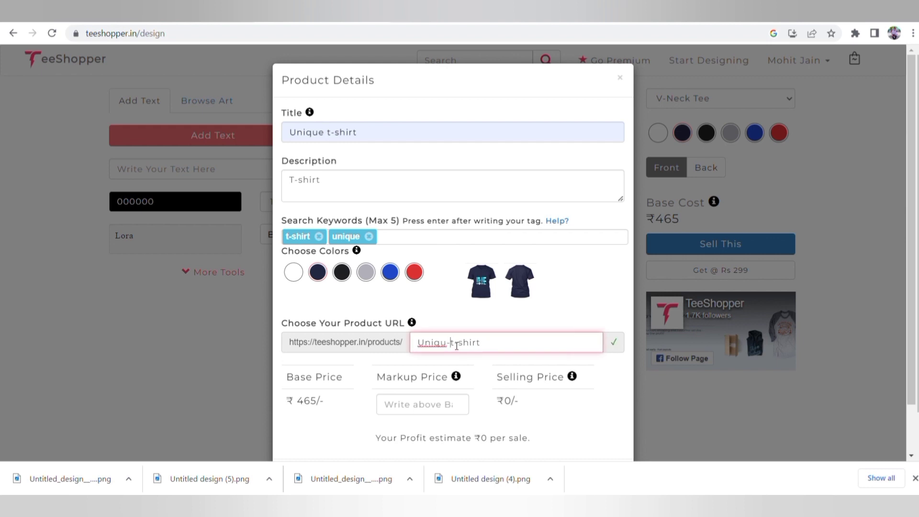
{"action": "key", "text": "Delete"}
- Set the markup price to 565 and save the product details
{"action": "scroll", "coordinate": [478, 378], "scroll_direction": "down", "scroll_amount": 1}
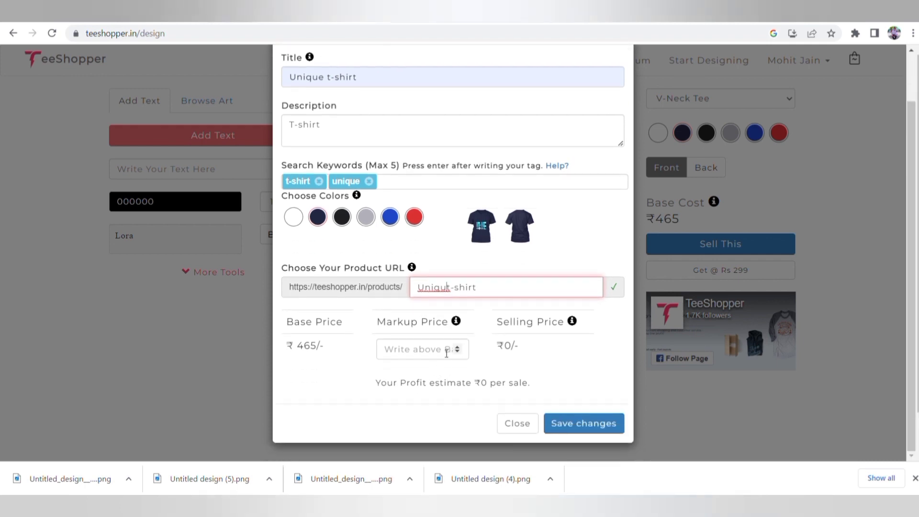
{"action": "left_click", "coordinate": [446, 353]}
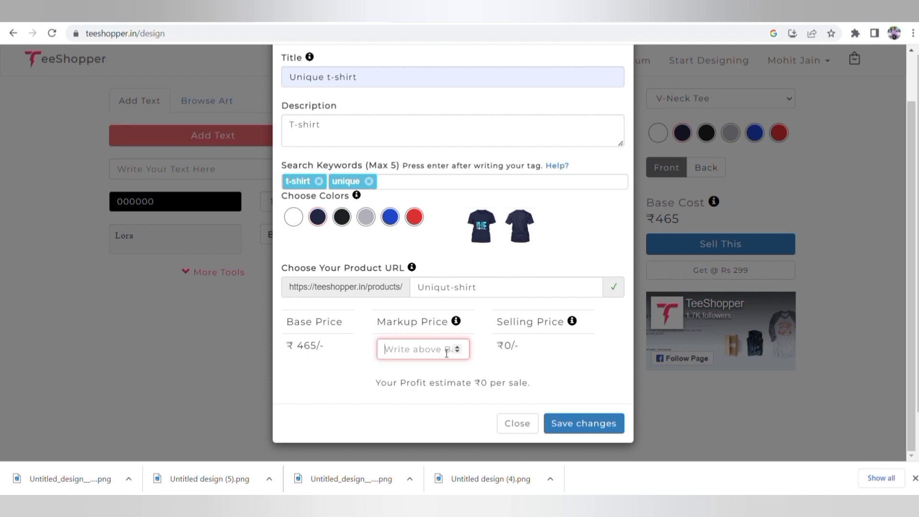
{"action": "type", "text": "565"}
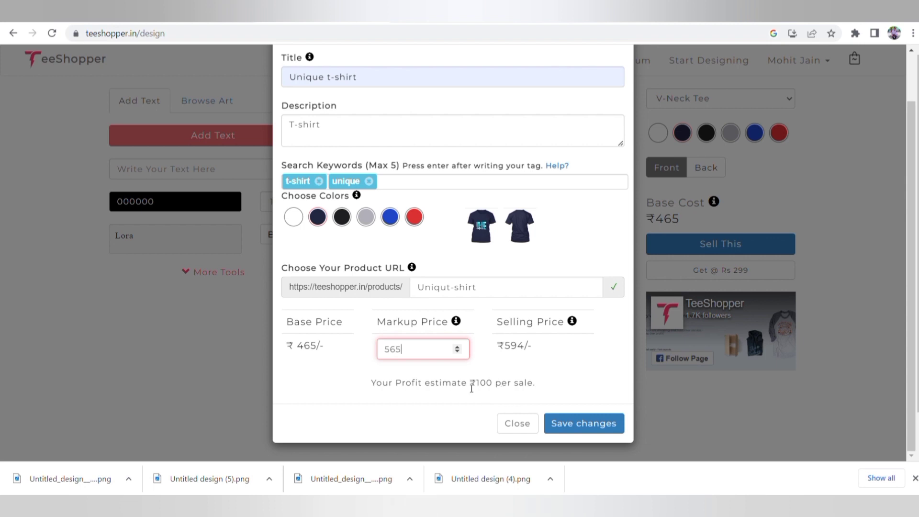
{"action": "left_click", "coordinate": [581, 426]}
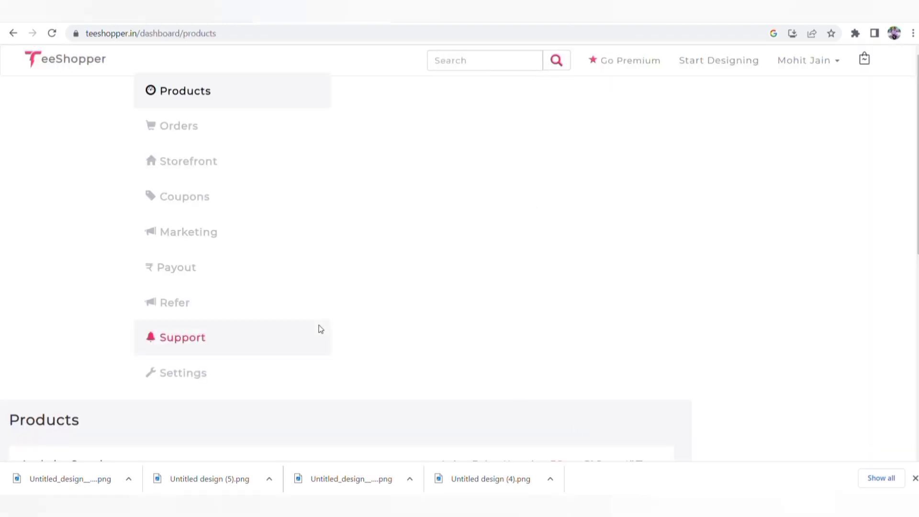
- Open the "Unique t-shirt" product page and examine its options, guide, delivery, tags, sharing section and shirt images
{"action": "scroll", "coordinate": [430, 302], "scroll_direction": "down", "scroll_amount": 5}
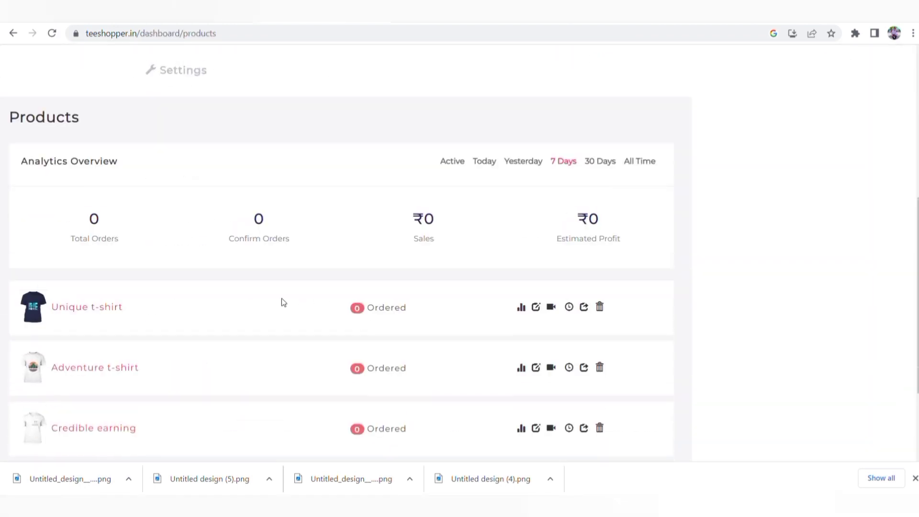
{"action": "left_click", "coordinate": [87, 309]}
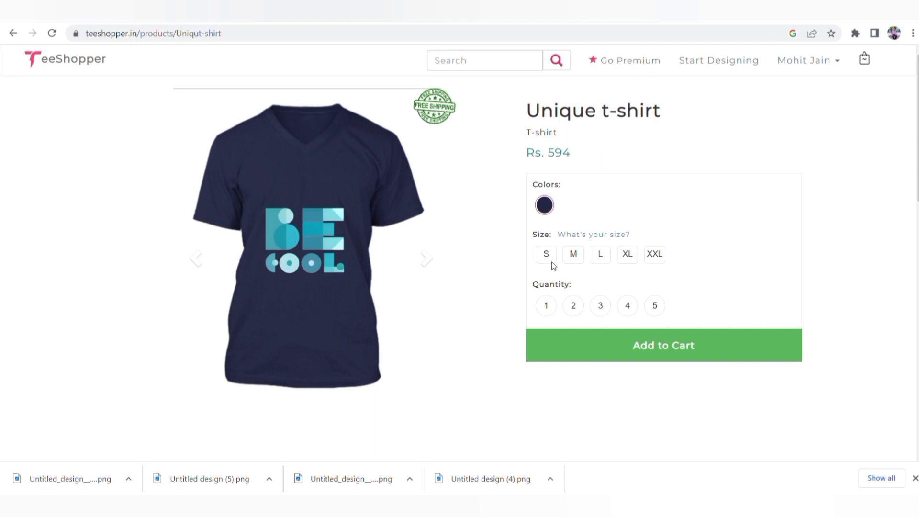
{"action": "scroll", "coordinate": [549, 262], "scroll_direction": "down", "scroll_amount": 4}
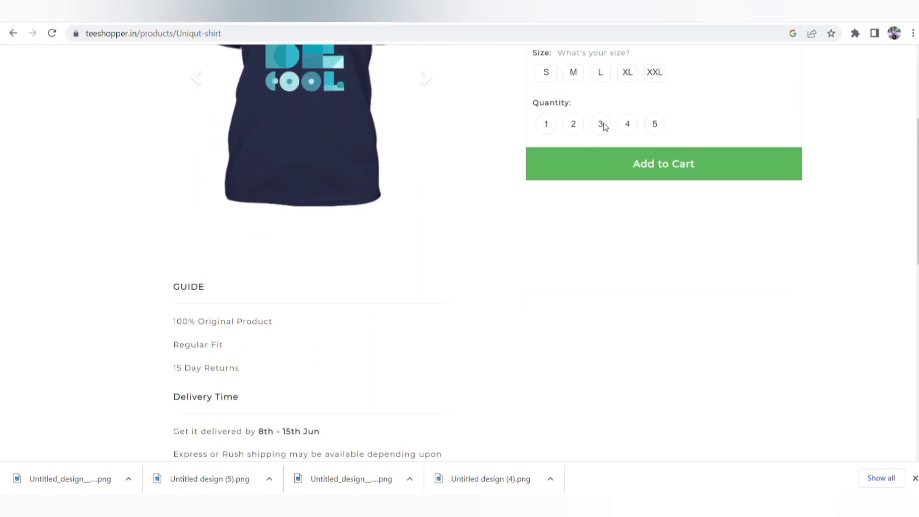
{"action": "scroll", "coordinate": [617, 134], "scroll_direction": "down", "scroll_amount": 3}
{"action": "scroll", "coordinate": [287, 182], "scroll_direction": "down", "scroll_amount": 1}
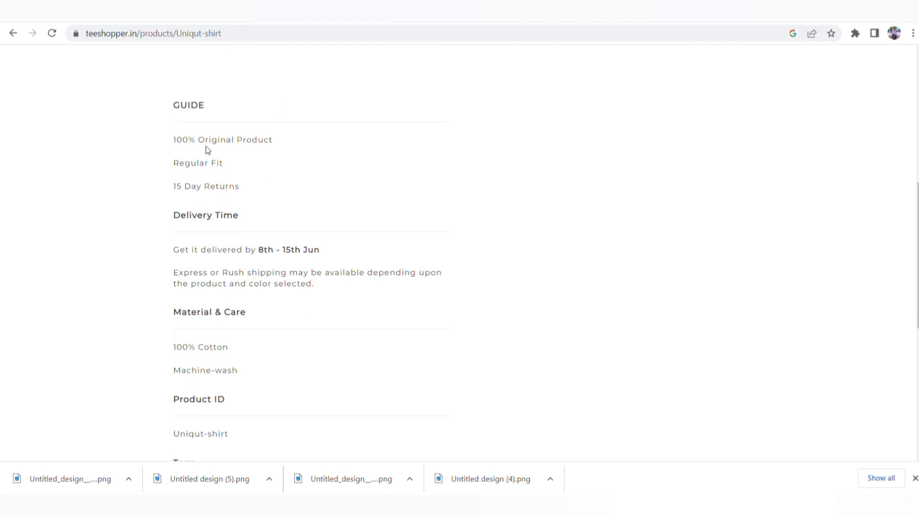
{"action": "scroll", "coordinate": [328, 192], "scroll_direction": "down", "scroll_amount": 2}
{"action": "scroll", "coordinate": [328, 192], "scroll_direction": "down", "scroll_amount": 2}
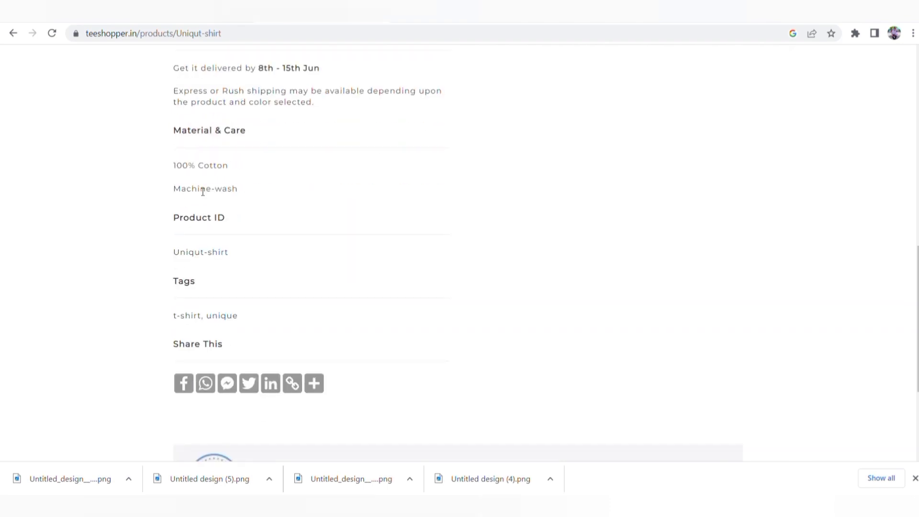
{"action": "scroll", "coordinate": [226, 283], "scroll_direction": "down", "scroll_amount": 3}
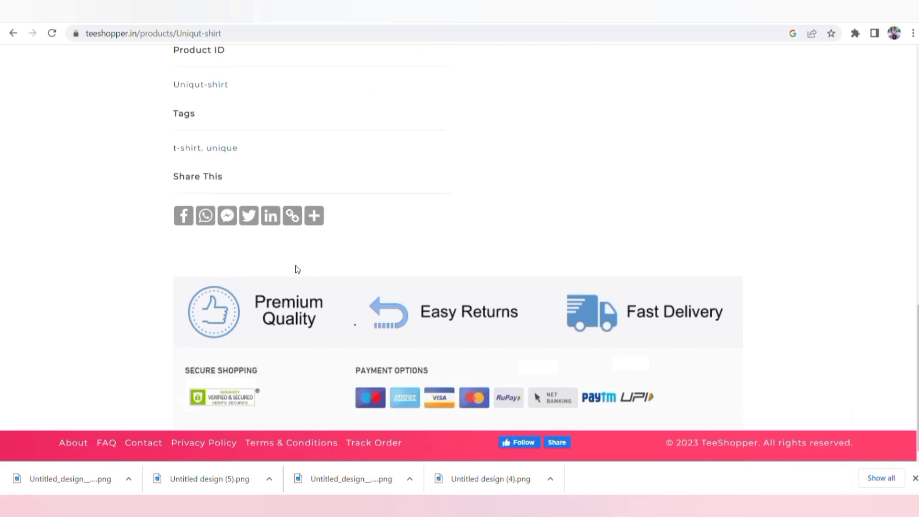
{"action": "scroll", "coordinate": [438, 281], "scroll_direction": "up", "scroll_amount": 10}
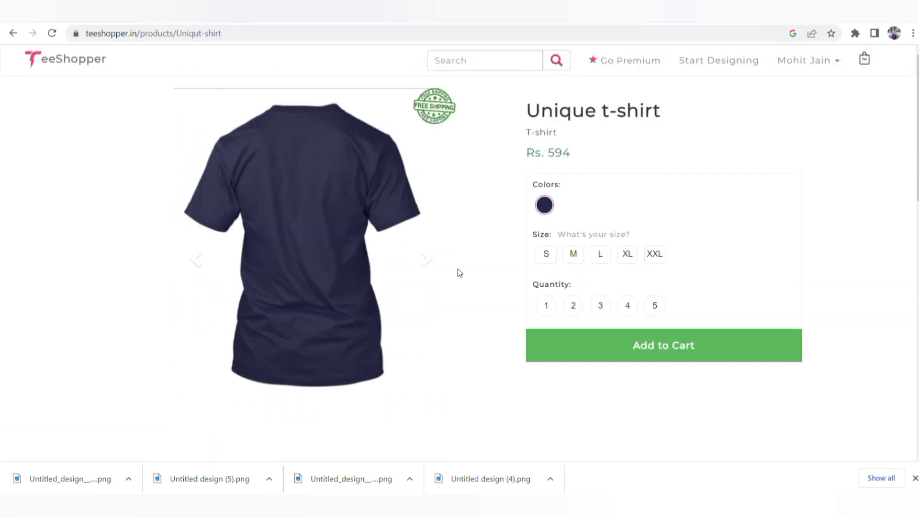
{"action": "left_click", "coordinate": [193, 255]}
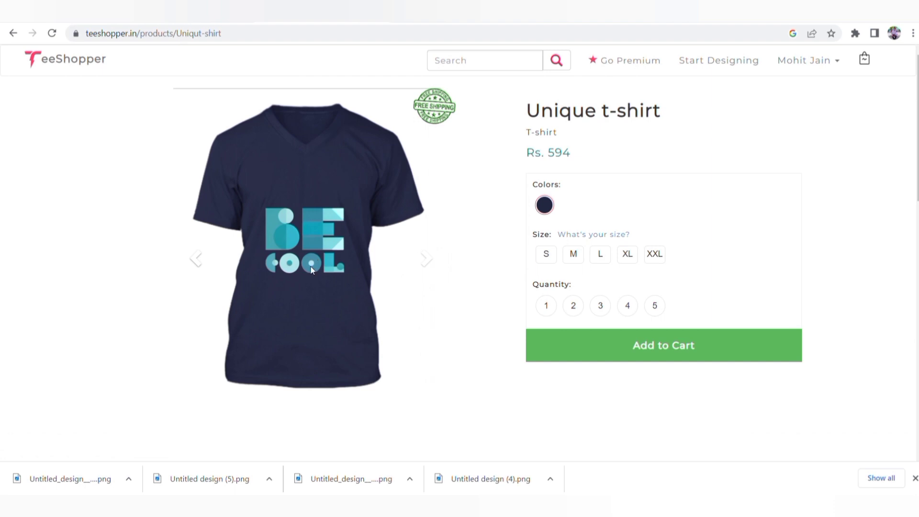
- Go back to the seller dashboard and open the Payout page to check the earnings and payout request section
{"action": "left_click", "coordinate": [14, 34]}
{"action": "scroll", "coordinate": [165, 297], "scroll_direction": "up", "scroll_amount": 5}
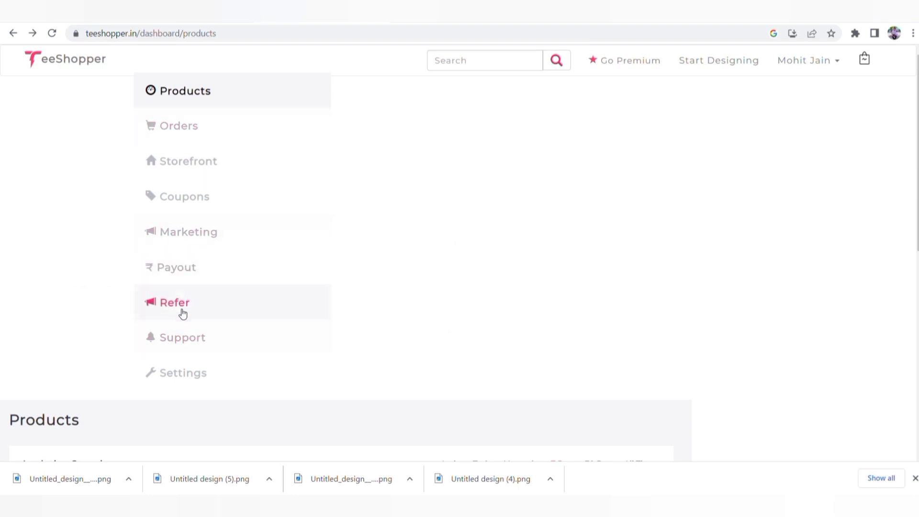
{"action": "left_click", "coordinate": [195, 265]}
{"action": "scroll", "coordinate": [193, 268], "scroll_direction": "down", "scroll_amount": 7}
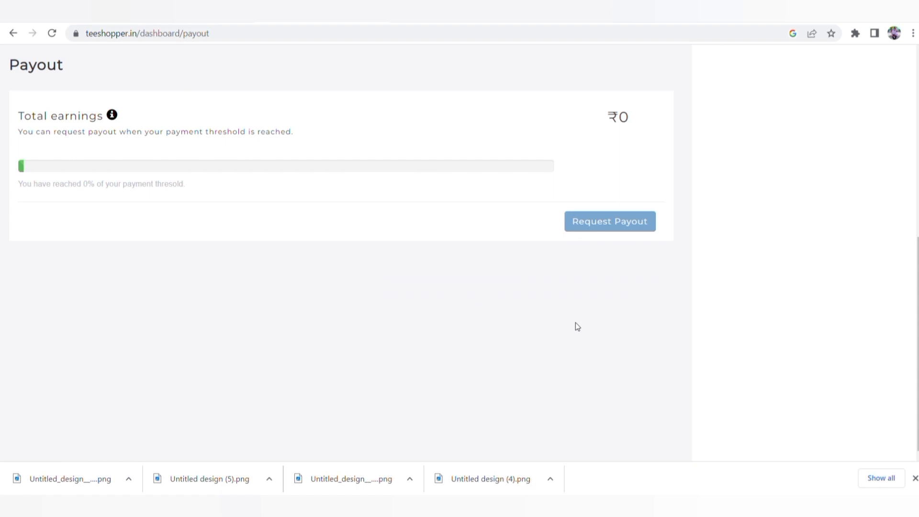
- Visit the dashboard's Refer page, open the Marketing page and view the ad image for the navy "Unique t-shirt"
{"action": "scroll", "coordinate": [566, 342], "scroll_direction": "up", "scroll_amount": 6}
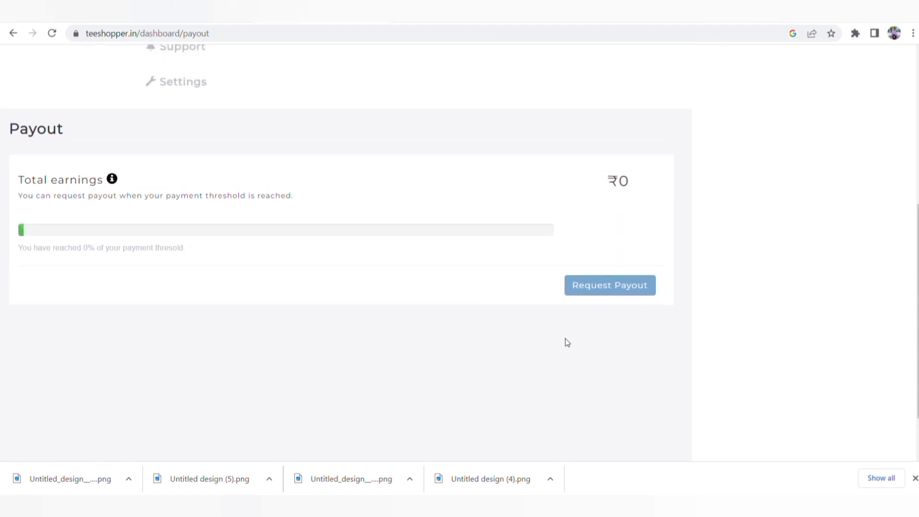
{"action": "left_click", "coordinate": [174, 249]}
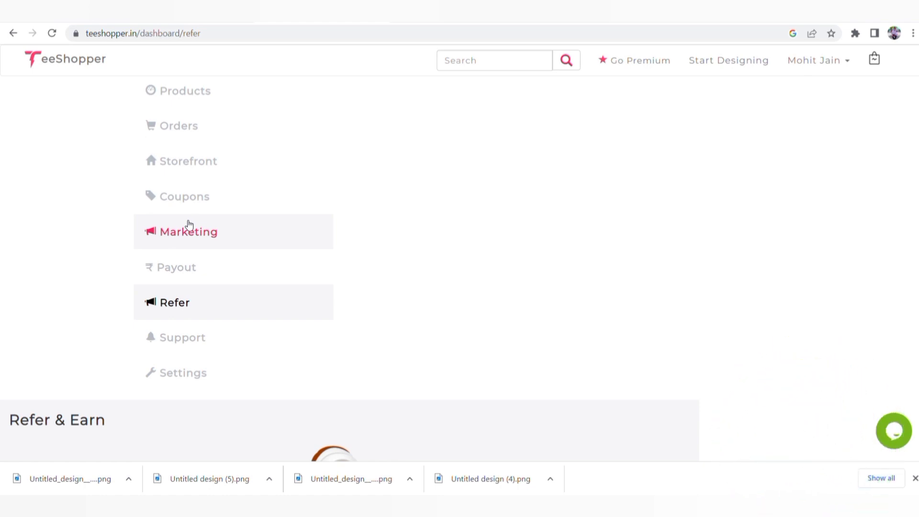
{"action": "left_click", "coordinate": [189, 228]}
{"action": "scroll", "coordinate": [309, 234], "scroll_direction": "down", "scroll_amount": 5}
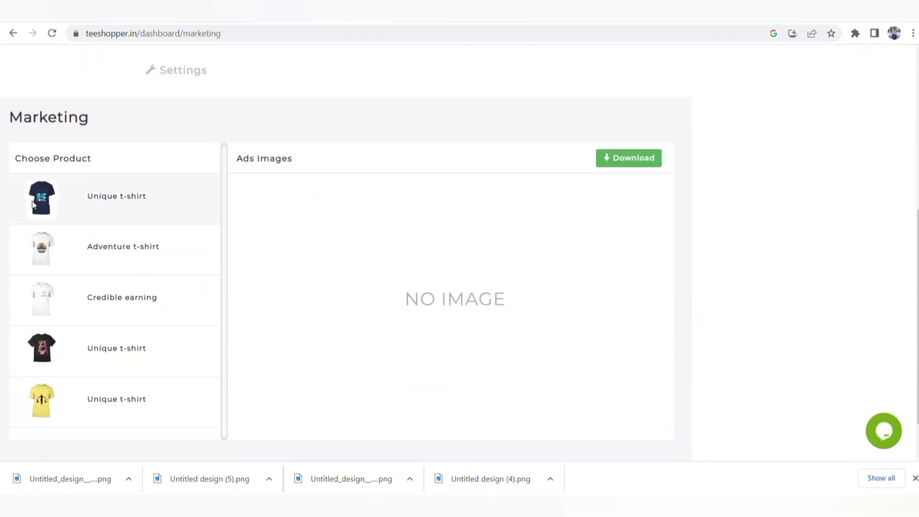
{"action": "left_click", "coordinate": [68, 202]}
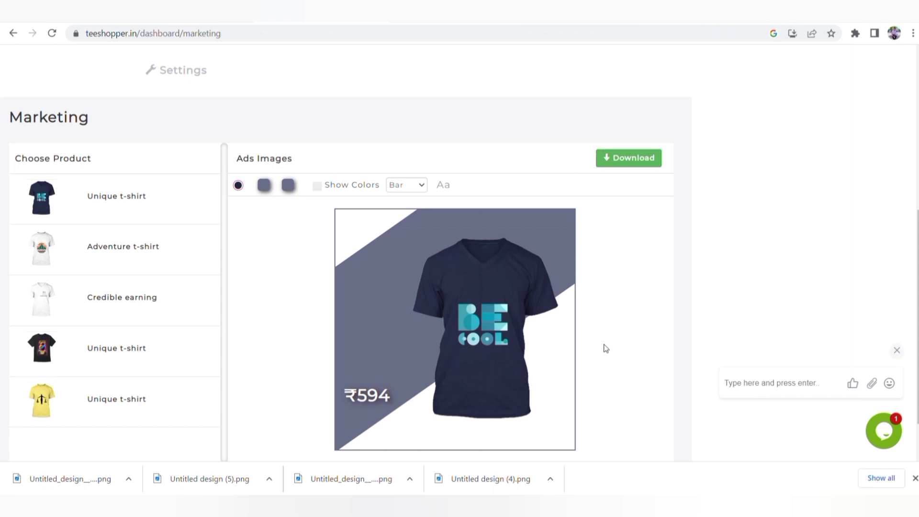
{"action": "scroll", "coordinate": [635, 300], "scroll_direction": "up", "scroll_amount": 5}
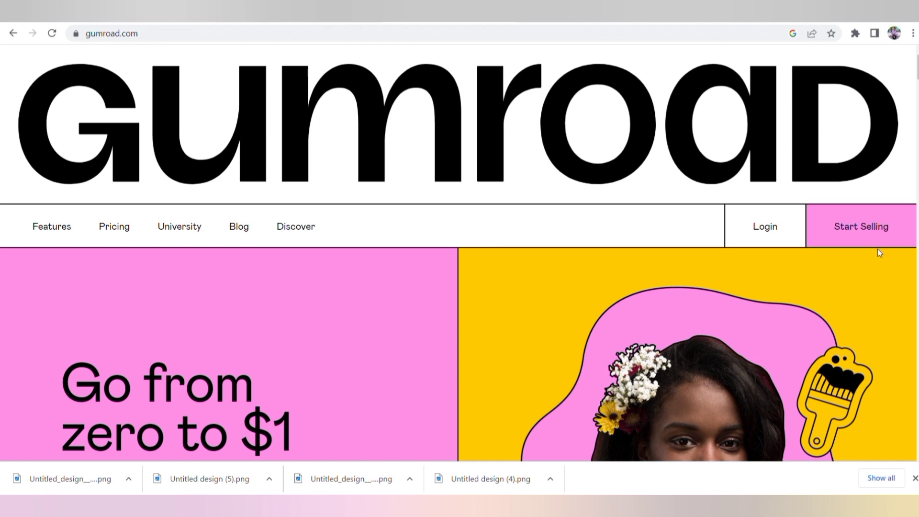
- Switch to Gumroad, check its sign-up page and home page, and log in to the seller account
{"action": "left_click", "coordinate": [867, 230]}
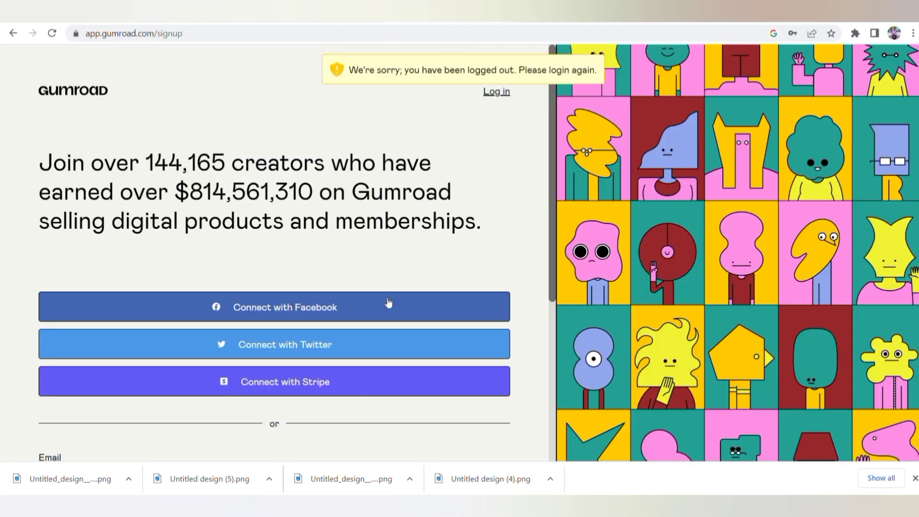
{"action": "left_click", "coordinate": [13, 33]}
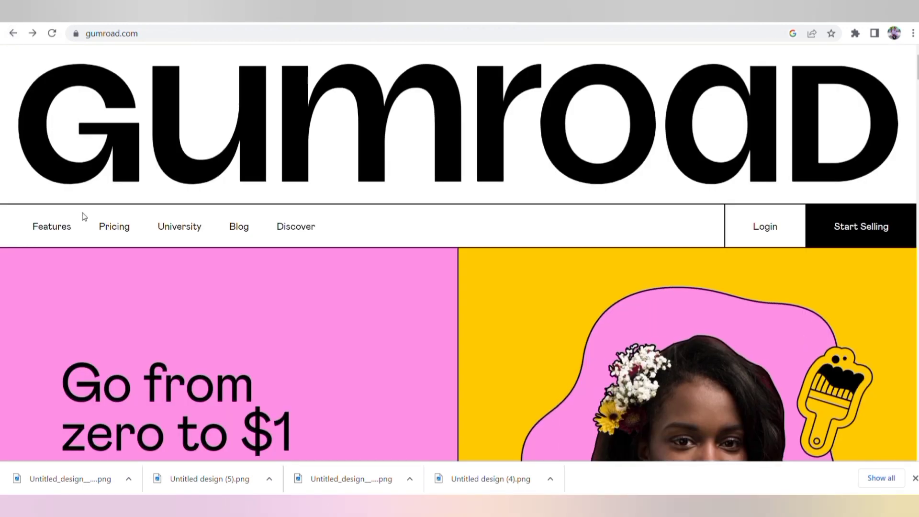
{"action": "scroll", "coordinate": [102, 184], "scroll_direction": "down", "scroll_amount": 6}
{"action": "left_click", "coordinate": [109, 164]}
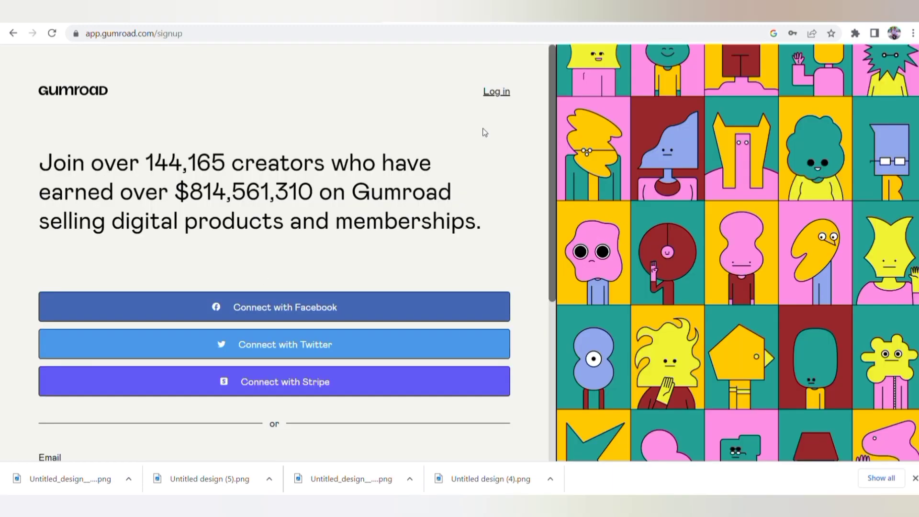
{"action": "left_click", "coordinate": [496, 92]}
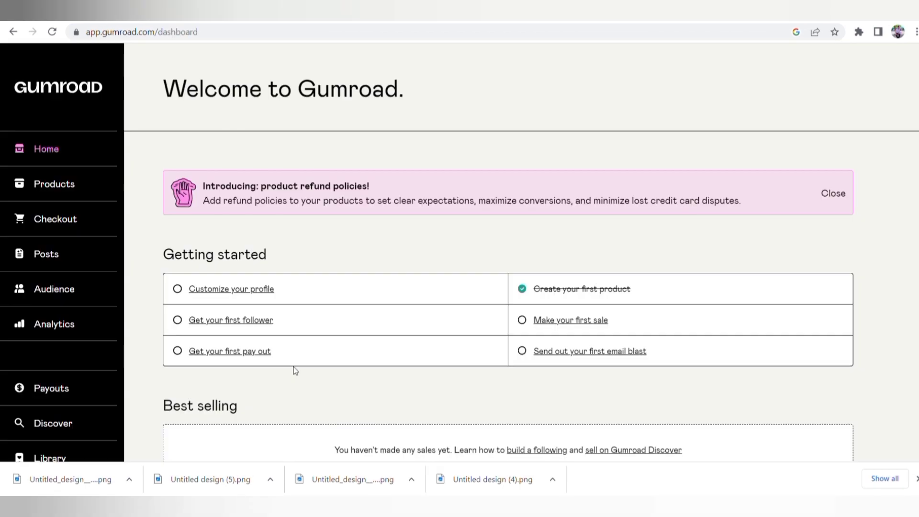
- Start a new Gumroad product of the Digital product type and name it "Stickers"
{"action": "left_click", "coordinate": [54, 184]}
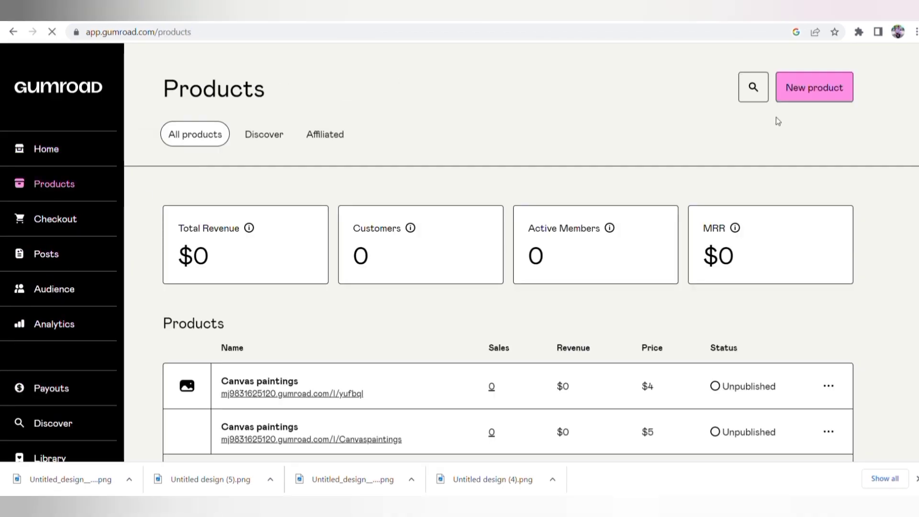
{"action": "left_click", "coordinate": [790, 96]}
{"action": "scroll", "coordinate": [756, 177], "scroll_direction": "down", "scroll_amount": 4}
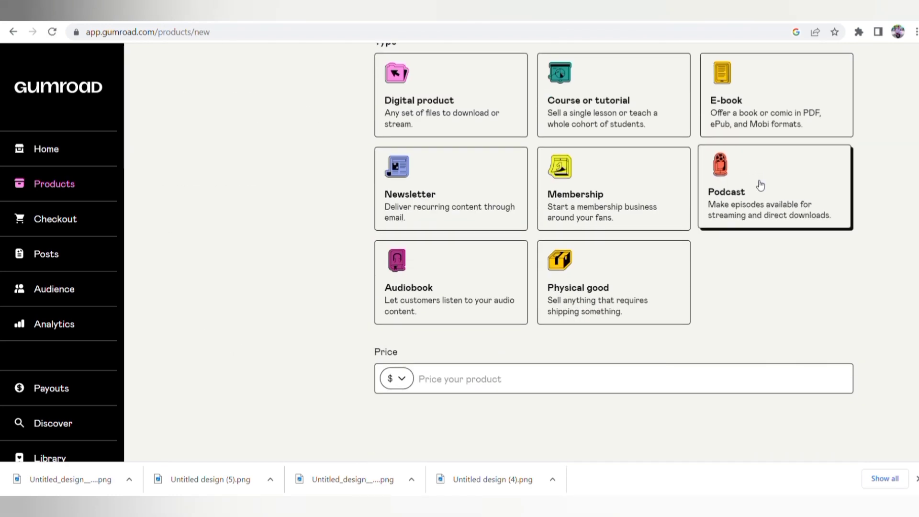
{"action": "scroll", "coordinate": [794, 283], "scroll_direction": "up", "scroll_amount": 4}
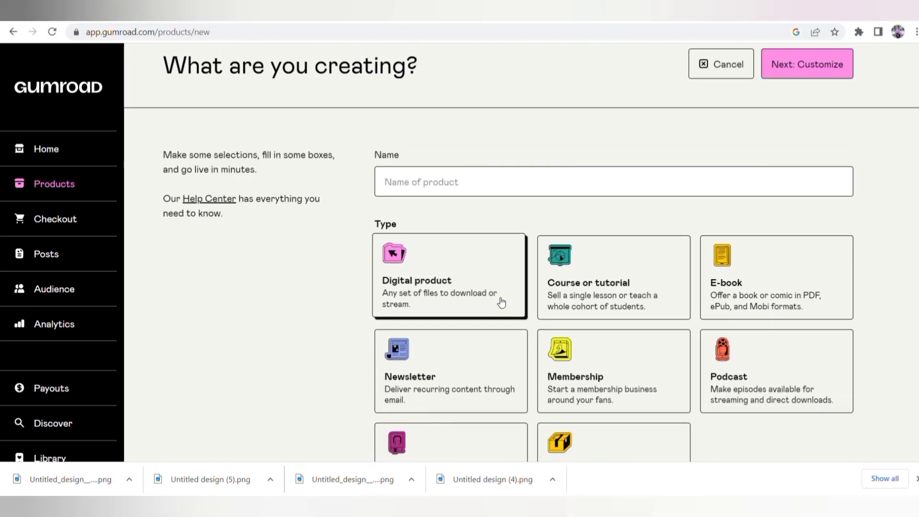
{"action": "left_click", "coordinate": [510, 185]}
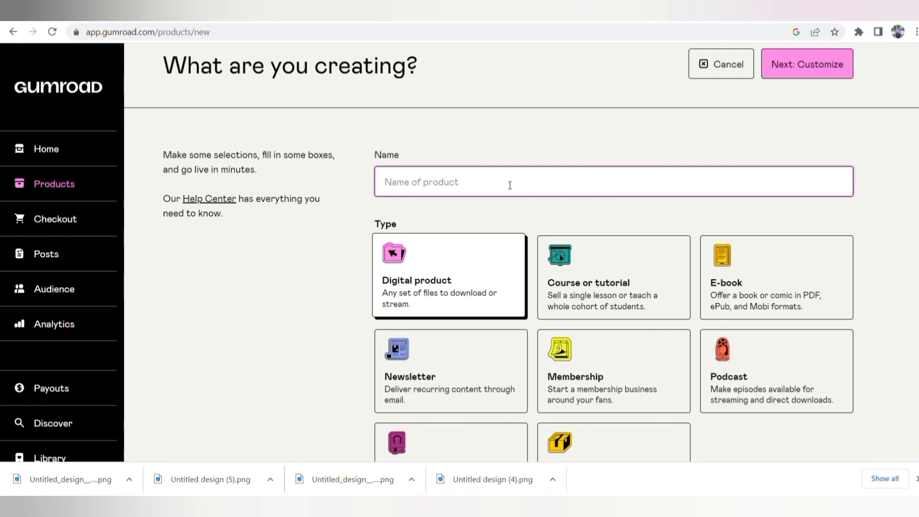
{"action": "type", "text": "Stickers"}
- Set the new product's price to $1 and continue to its customization page
{"action": "scroll", "coordinate": [624, 266], "scroll_direction": "down", "scroll_amount": 4}
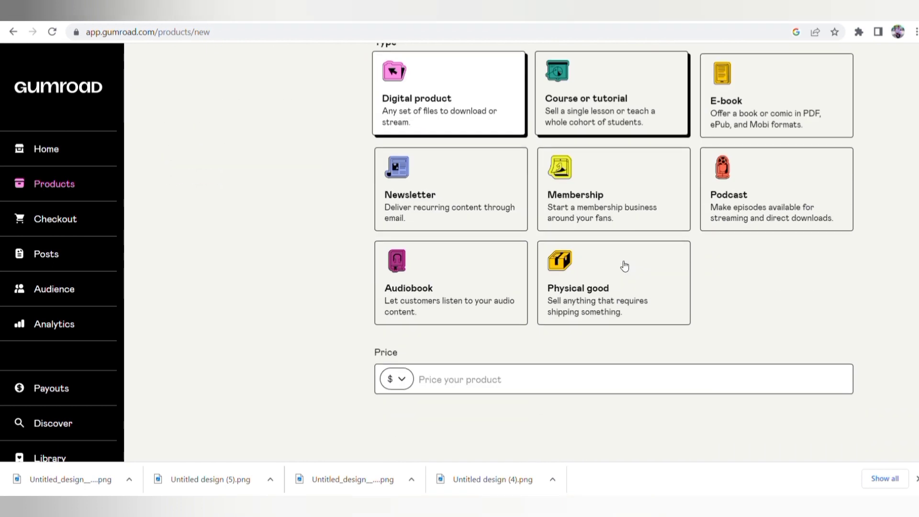
{"action": "left_click", "coordinate": [510, 382]}
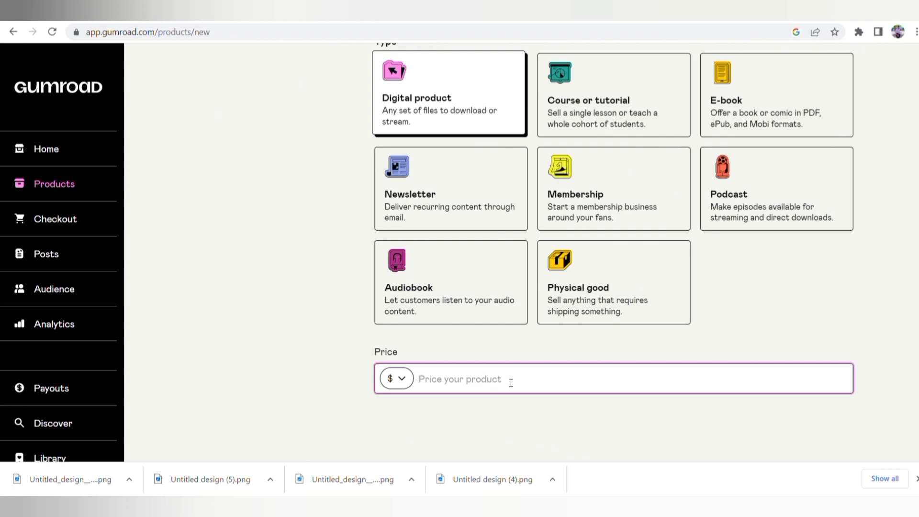
{"action": "type", "text": "1"}
{"action": "scroll", "coordinate": [502, 382], "scroll_direction": "up", "scroll_amount": 5}
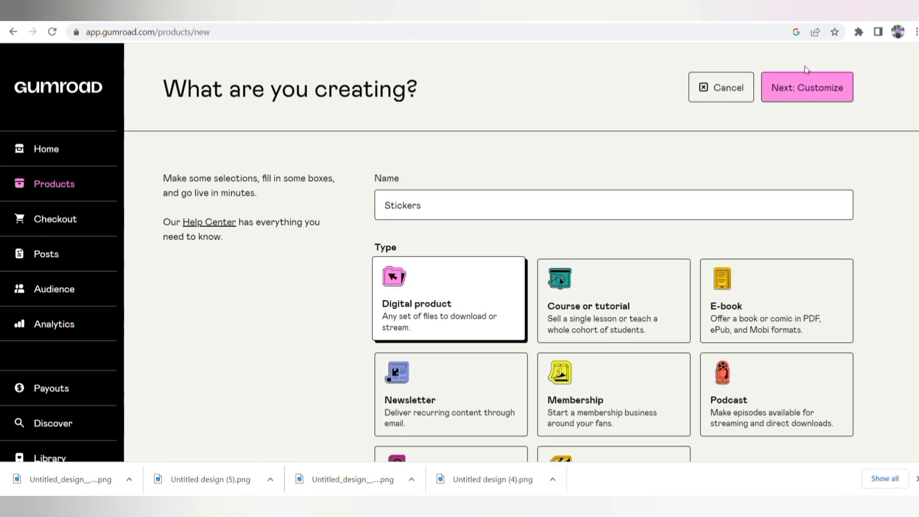
{"action": "left_click", "coordinate": [800, 98]}
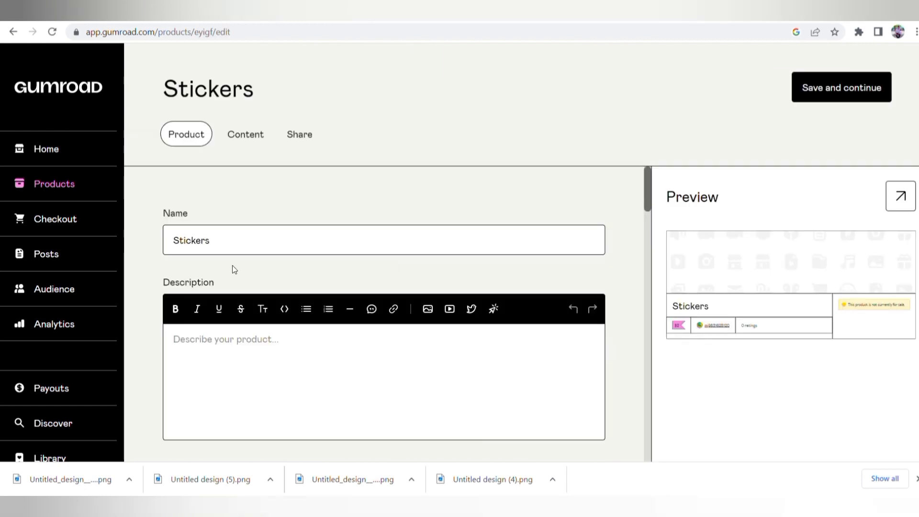
- Examine the Stickers product form, including description, URL, cover, thumbnail, additional details, versions and settings
{"action": "left_click", "coordinate": [240, 249]}
{"action": "scroll", "coordinate": [264, 344], "scroll_direction": "down", "scroll_amount": 4}
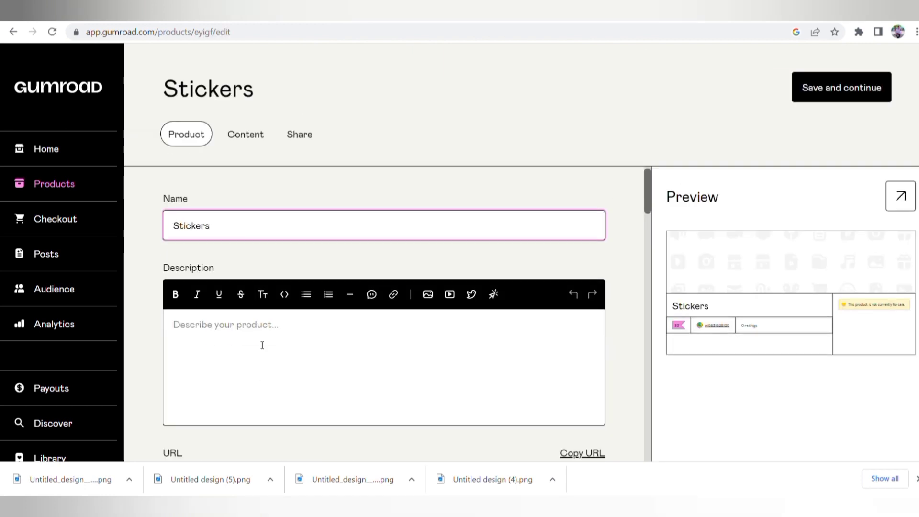
{"action": "scroll", "coordinate": [249, 285], "scroll_direction": "up", "scroll_amount": 1}
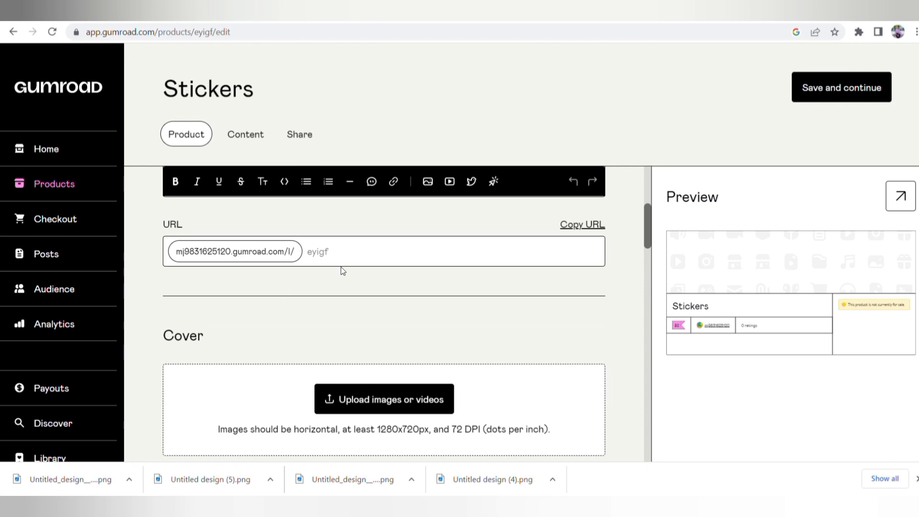
{"action": "scroll", "coordinate": [349, 296], "scroll_direction": "down", "scroll_amount": 3}
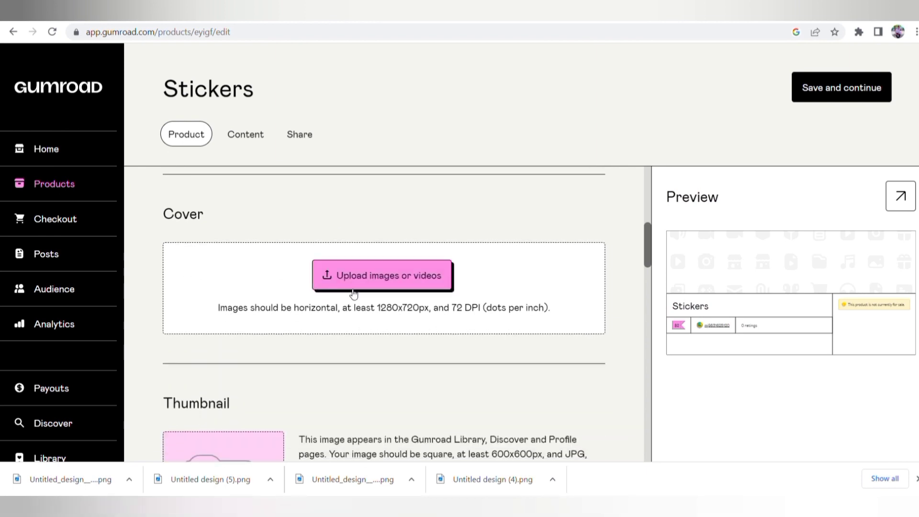
{"action": "scroll", "coordinate": [354, 292], "scroll_direction": "down", "scroll_amount": 4}
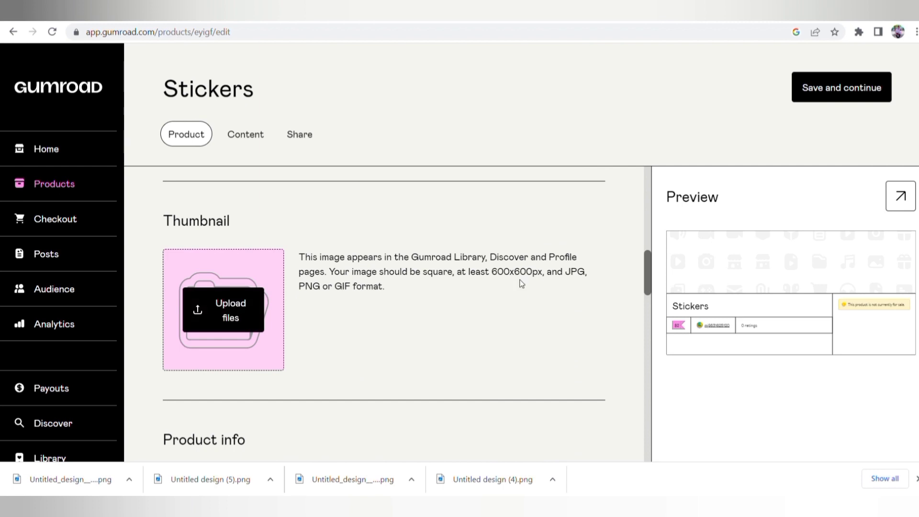
{"action": "scroll", "coordinate": [553, 282], "scroll_direction": "down", "scroll_amount": 6}
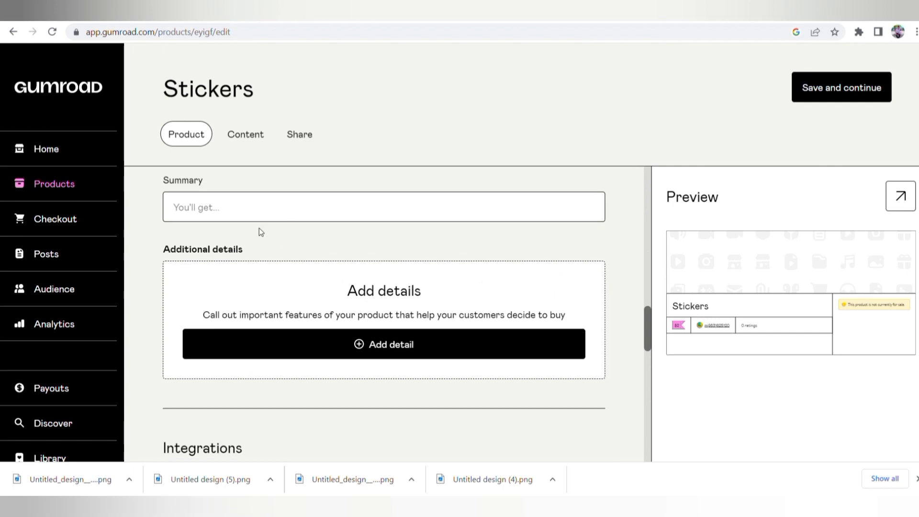
{"action": "scroll", "coordinate": [260, 232], "scroll_direction": "down", "scroll_amount": 10}
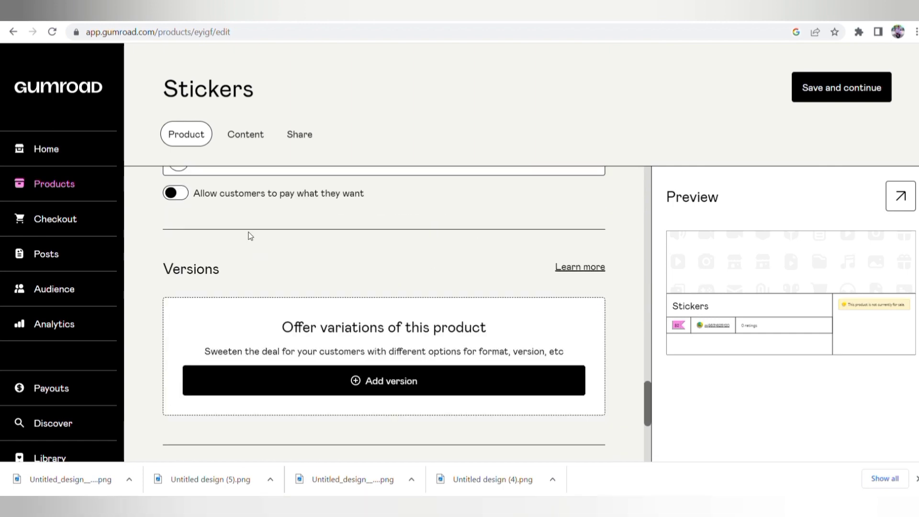
{"action": "scroll", "coordinate": [363, 292], "scroll_direction": "down", "scroll_amount": 5}
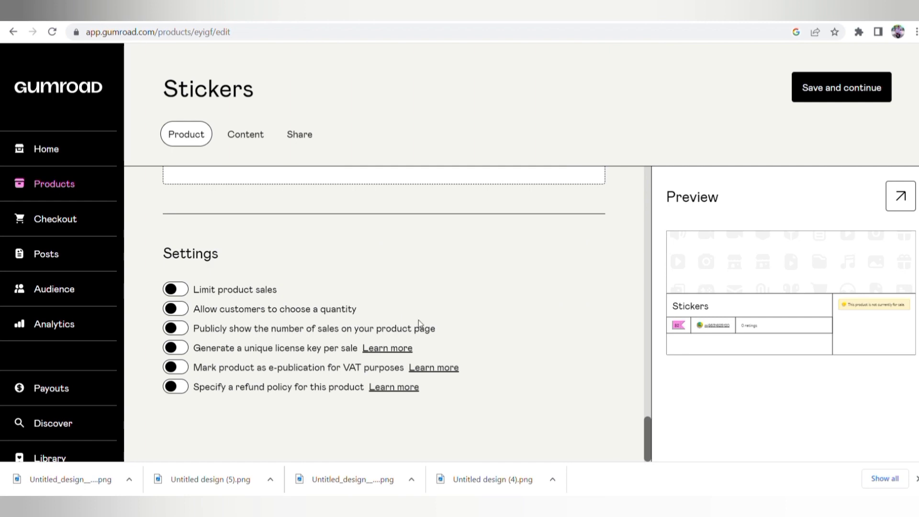
{"action": "scroll", "coordinate": [423, 319], "scroll_direction": "up", "scroll_amount": 15}
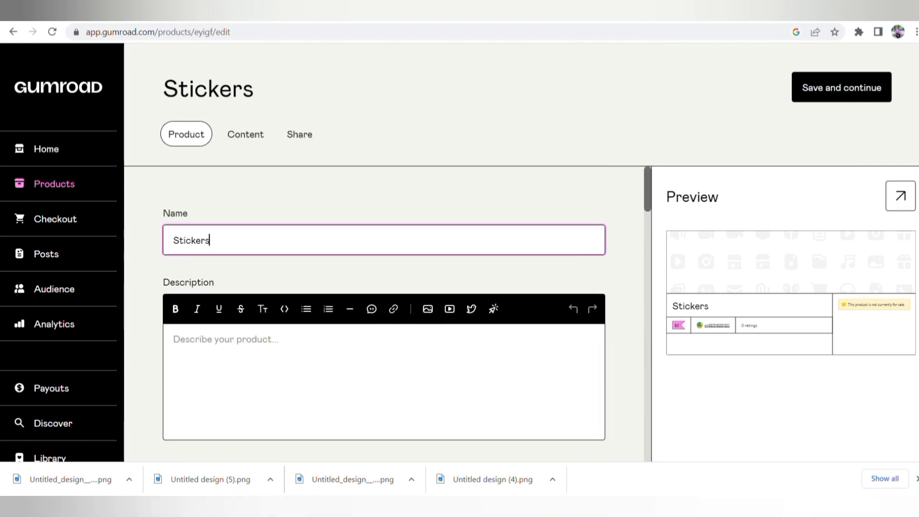